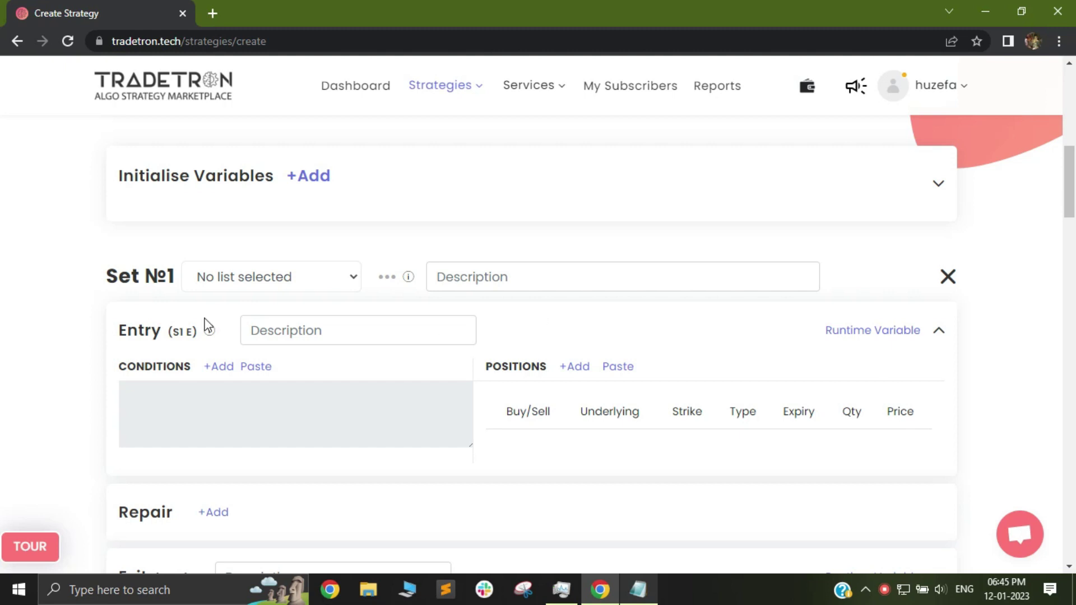
# Scroll through the strategy page, highlighting sections for review.
pyautogui.moveTo(113, 271); pyautogui.dragTo(183, 282)
pyautogui.scroll(-4, 382, 298)
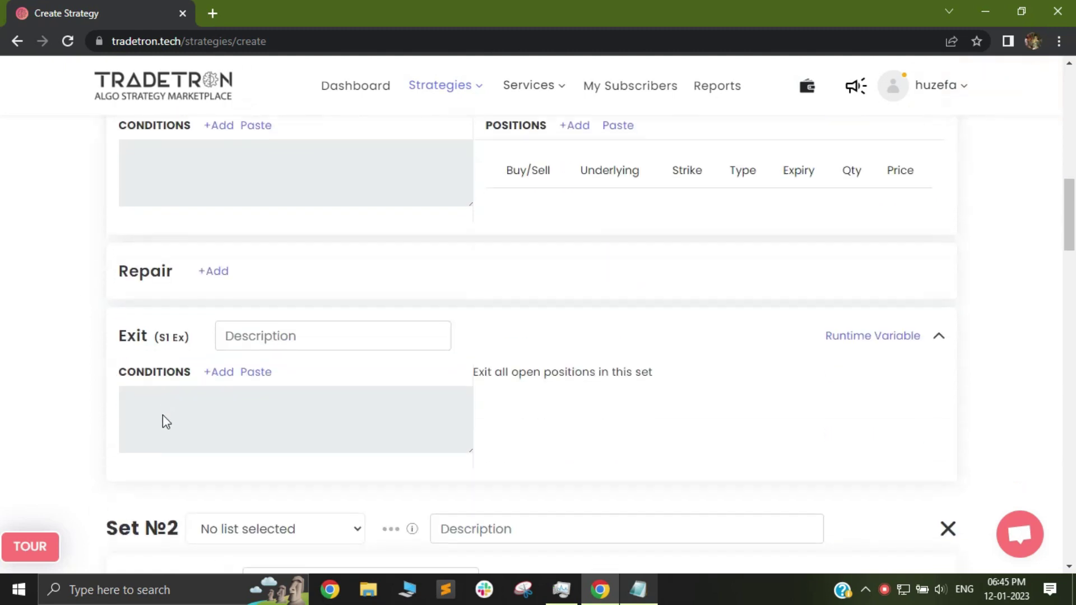
pyautogui.scroll(-3, 163, 415)
pyautogui.moveTo(121, 367); pyautogui.dragTo(205, 386)
pyautogui.scroll(6, 194, 416)
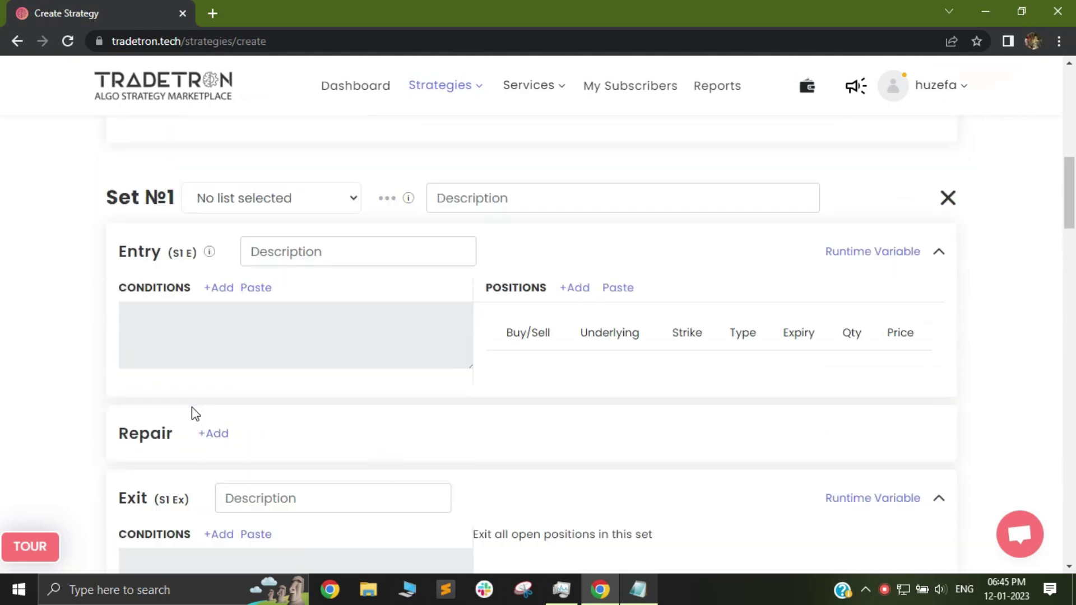
pyautogui.click(140, 252)
pyautogui.scroll(-3, 178, 351)
pyautogui.scroll(-3, 185, 399)
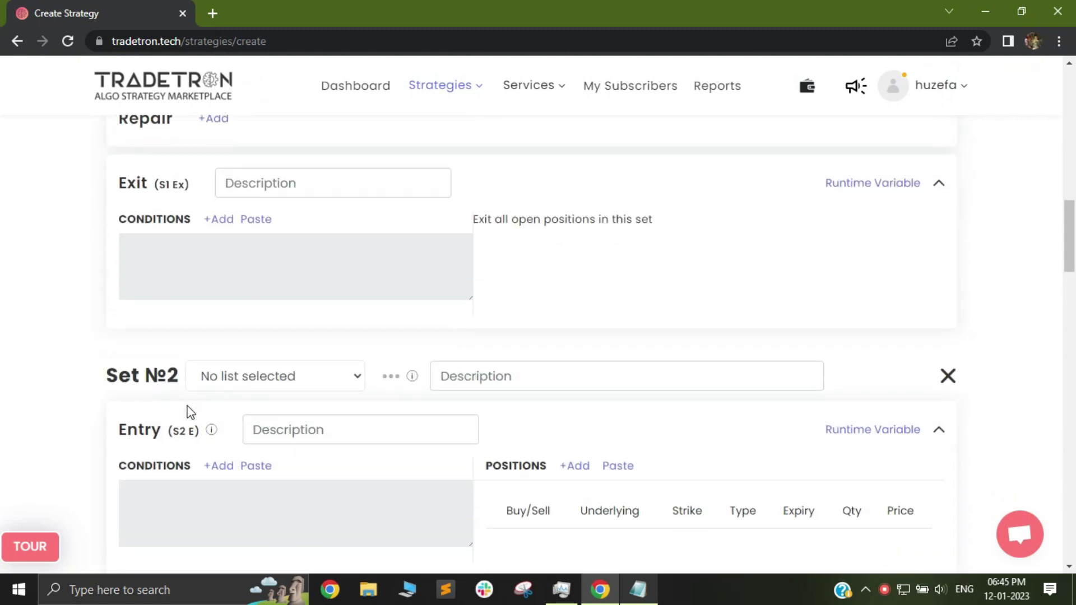
pyautogui.scroll(-3, 252, 340)
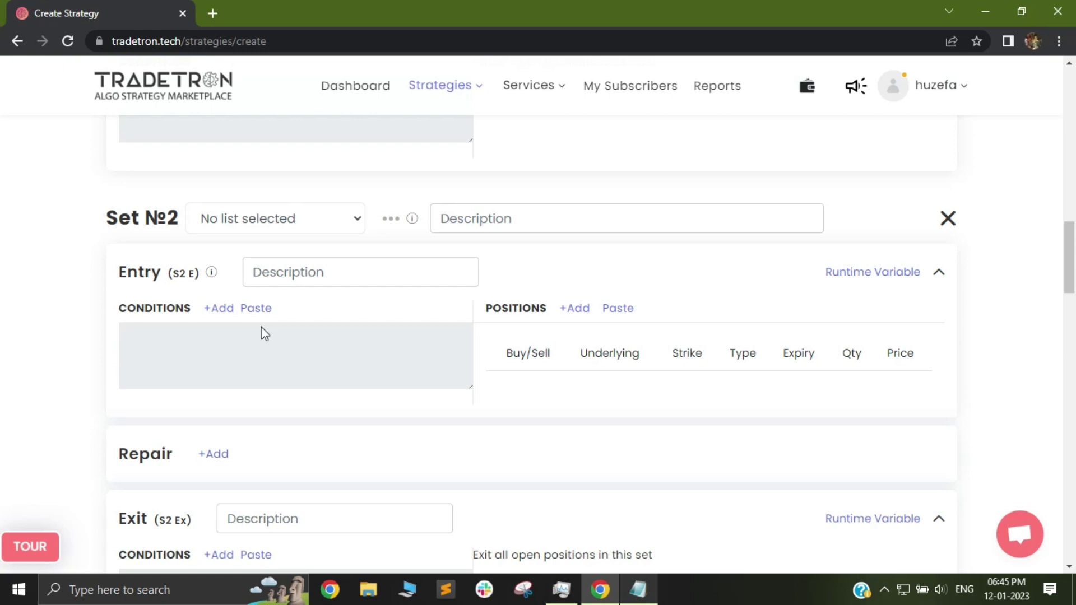
# Bring up the Notepad notes and highlight the s1 and s2 entries.
pyautogui.click(632, 595)
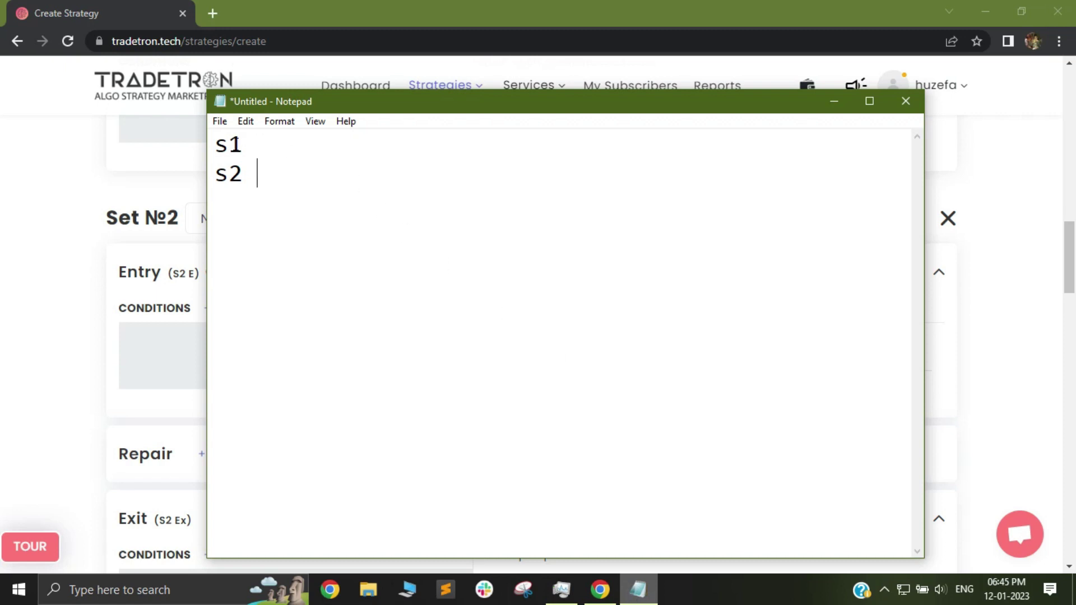
pyautogui.moveTo(218, 145); pyautogui.dragTo(250, 144)
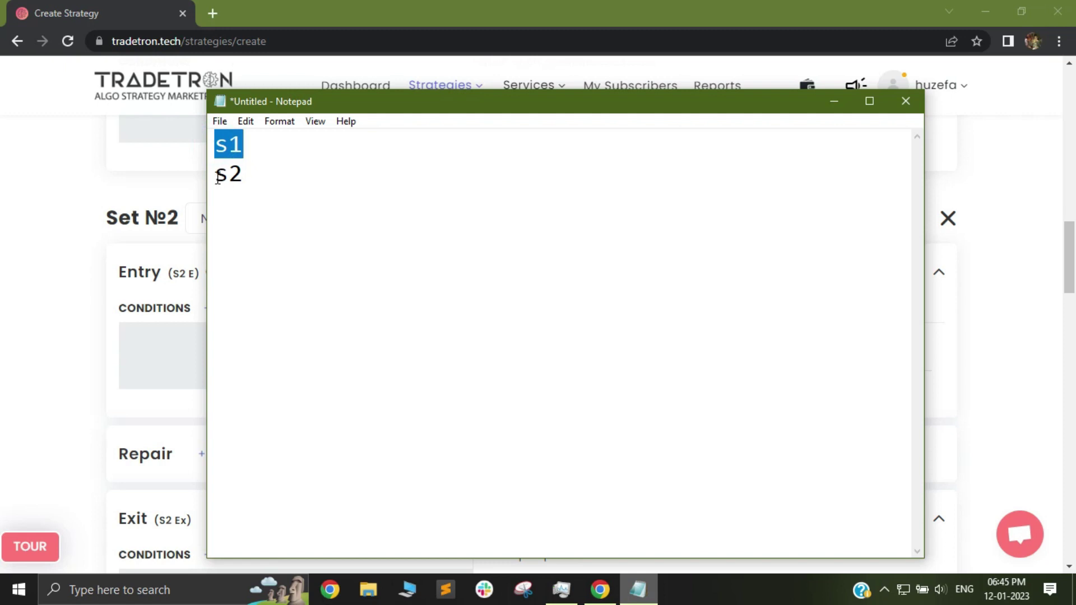
pyautogui.moveTo(217, 176); pyautogui.dragTo(239, 176)
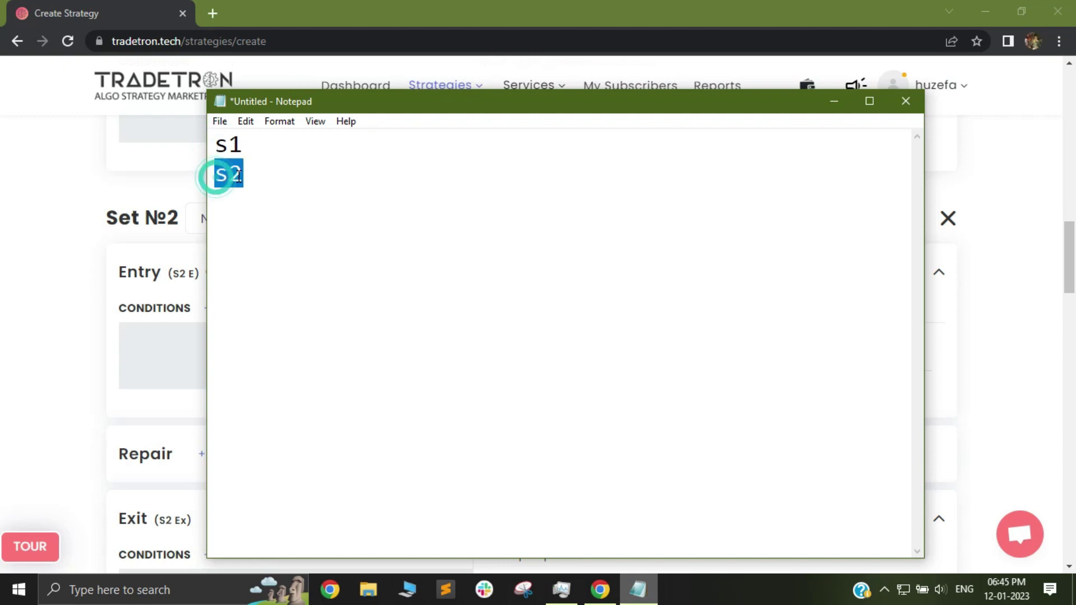
pyautogui.click(257, 240)
pyautogui.click(238, 194)
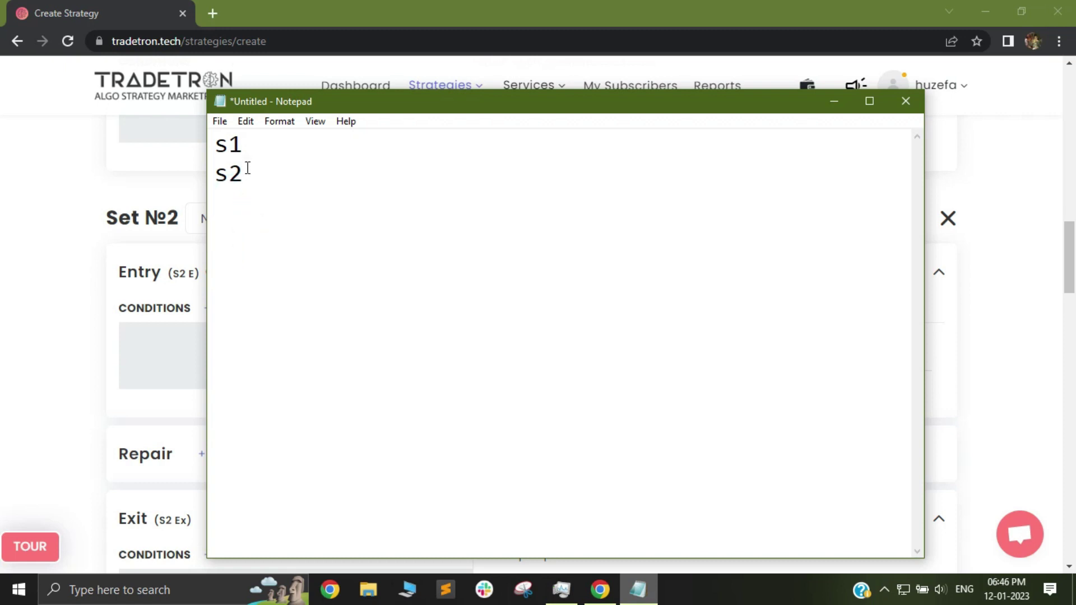
# Type the value 1 after s1 and after s2 in the notes.
pyautogui.click(261, 136)
pyautogui.write('1')
pyautogui.click(273, 176)
pyautogui.write('1')
pyautogui.moveTo(216, 146); pyautogui.dragTo(286, 175)
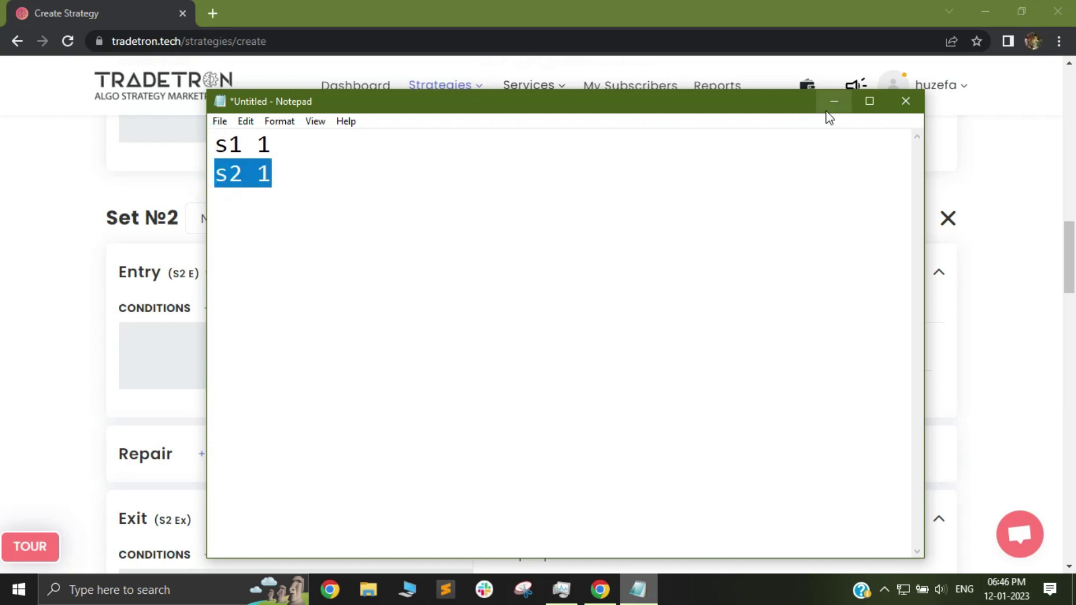
pyautogui.click(371, 287)
pyautogui.click(303, 178)
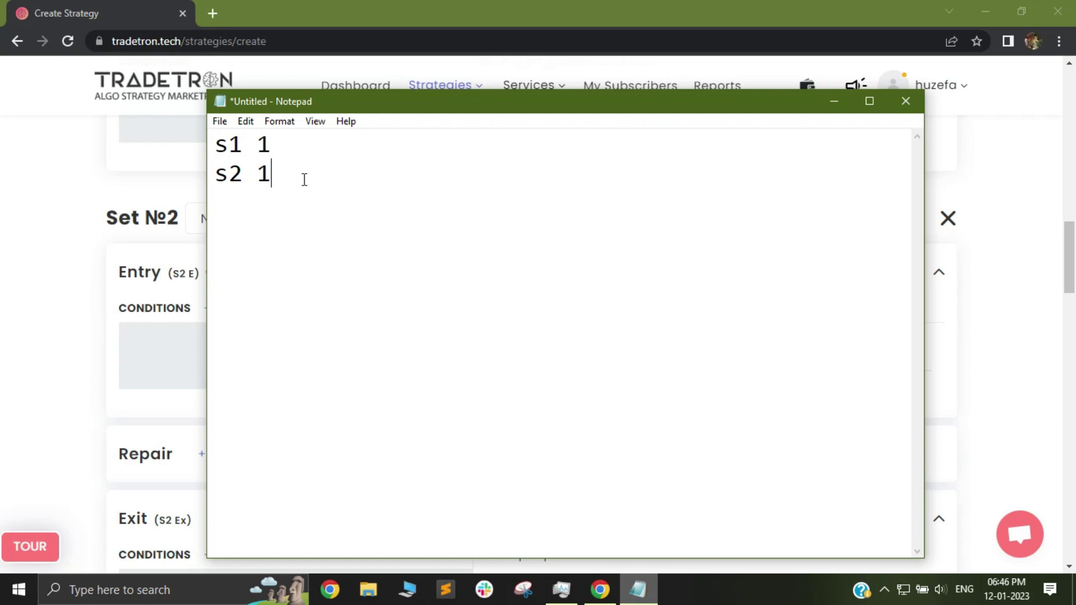
# Replace the s2 note's value 1 with 3, briefly trying 2 first.
pyautogui.press('BackSpace')
pyautogui.write('2')
pyautogui.moveTo(216, 175); pyautogui.dragTo(241, 178)
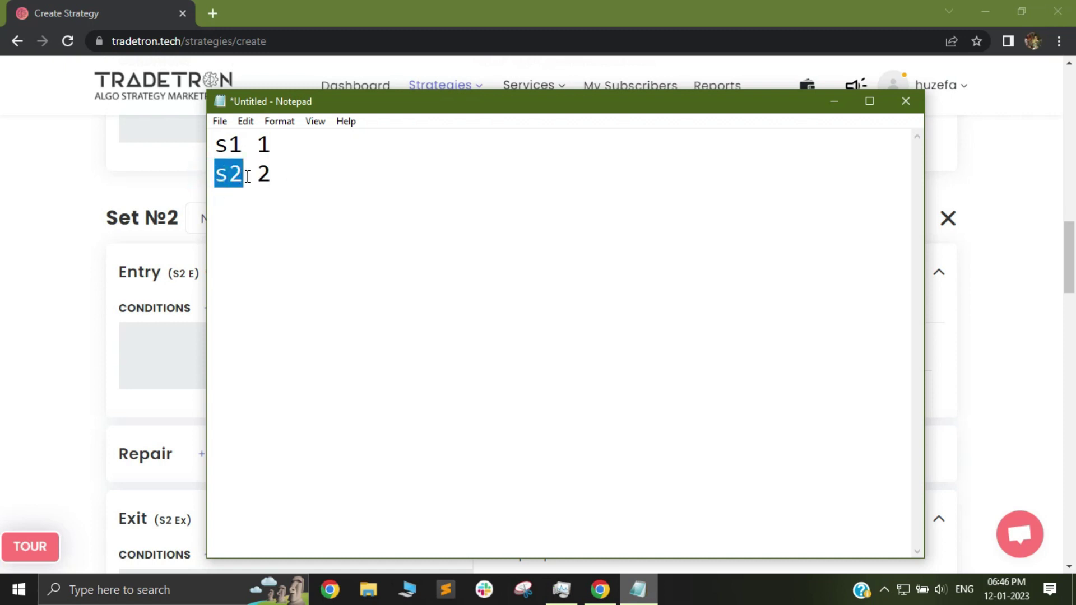
pyautogui.click(257, 173)
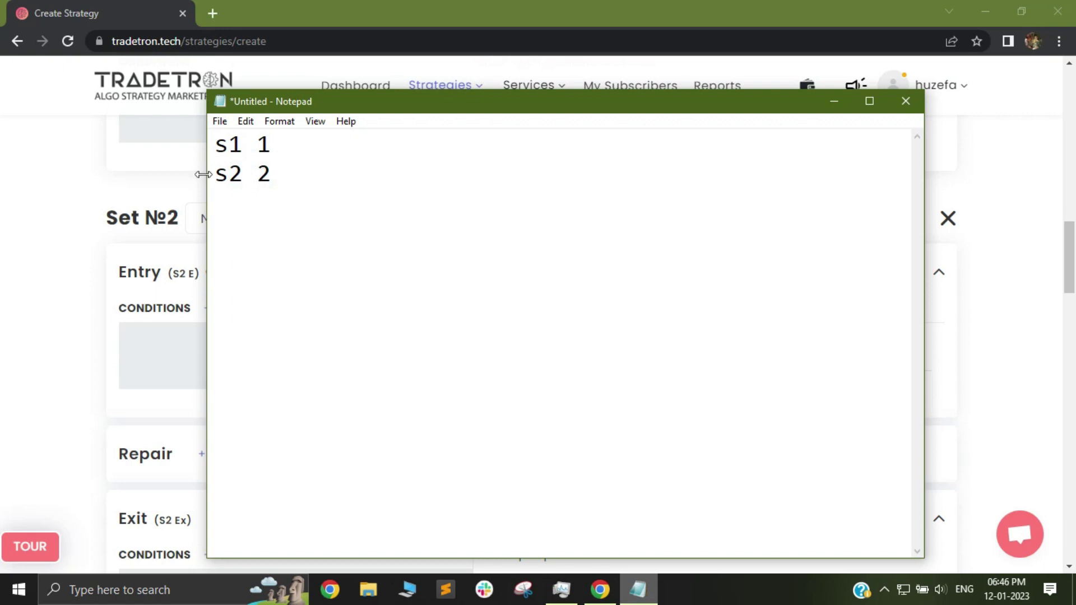
pyautogui.moveTo(217, 174); pyautogui.dragTo(269, 172)
pyautogui.click(256, 174)
pyautogui.click(281, 174)
pyautogui.press('BackSpace')
pyautogui.write('3')
# Back in Tradetron, create initial variable s1 with value Number 1 and save it.
pyautogui.click(834, 102)
pyautogui.scroll(10, 586, 391)
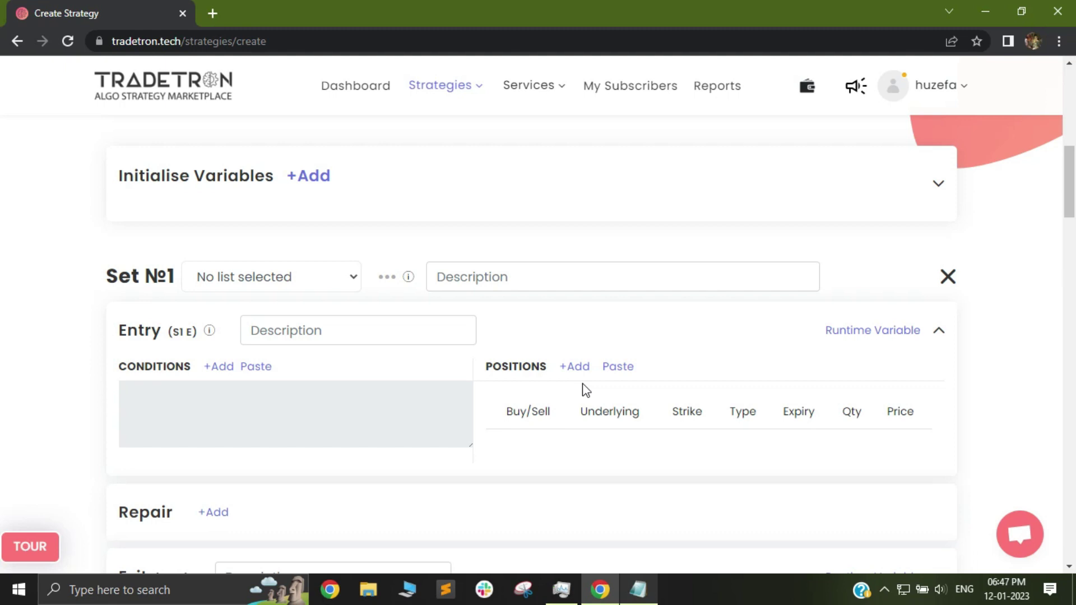
pyautogui.click(319, 177)
pyautogui.click(225, 305)
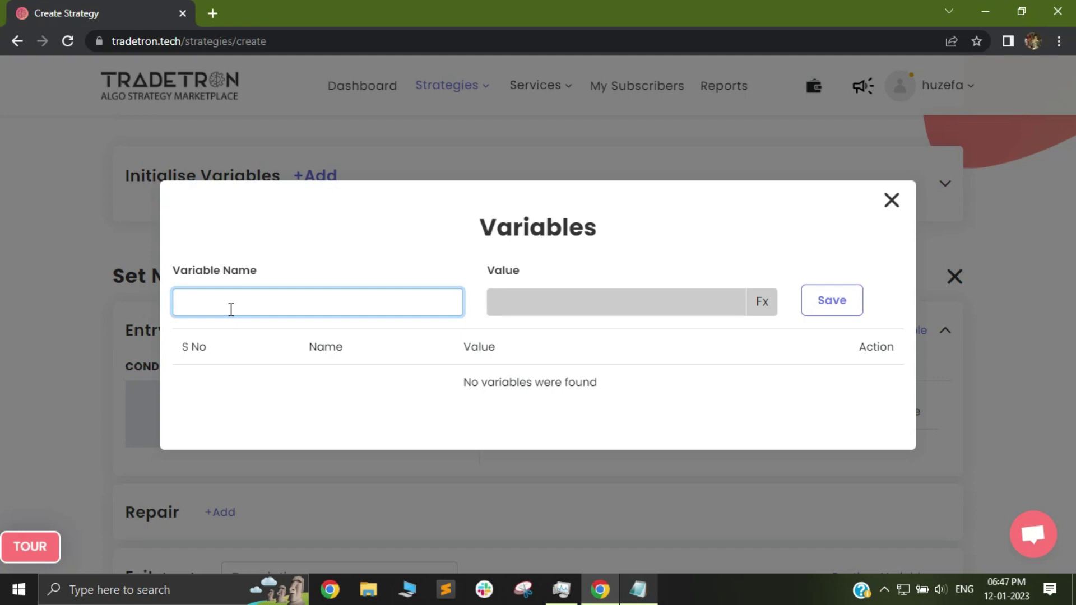
pyautogui.write('sl')
pyautogui.click(757, 297)
pyautogui.click(279, 211)
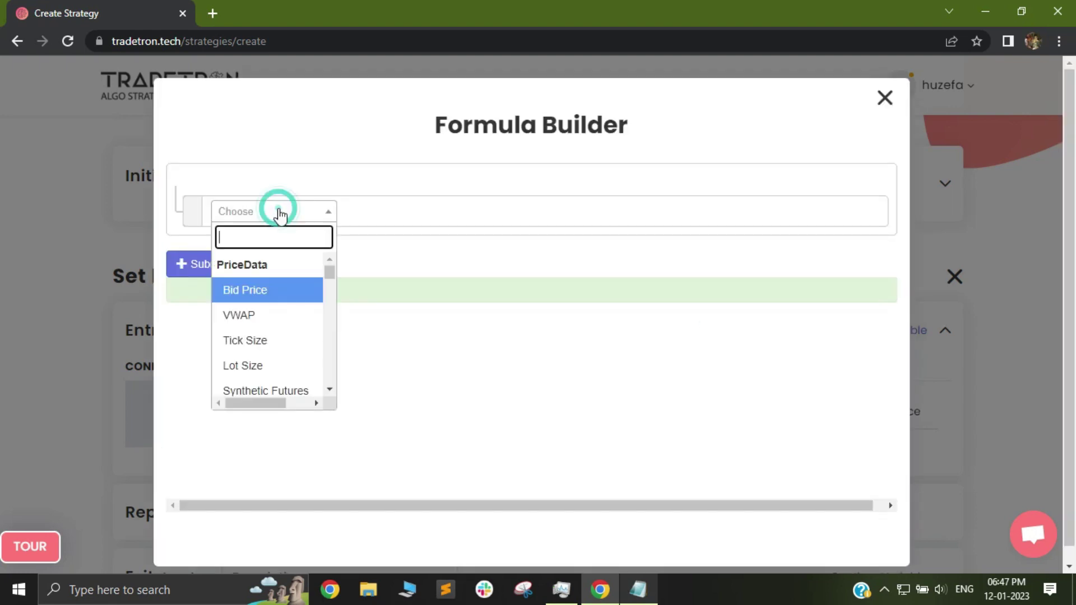
pyautogui.write('num')
pyautogui.click(259, 380)
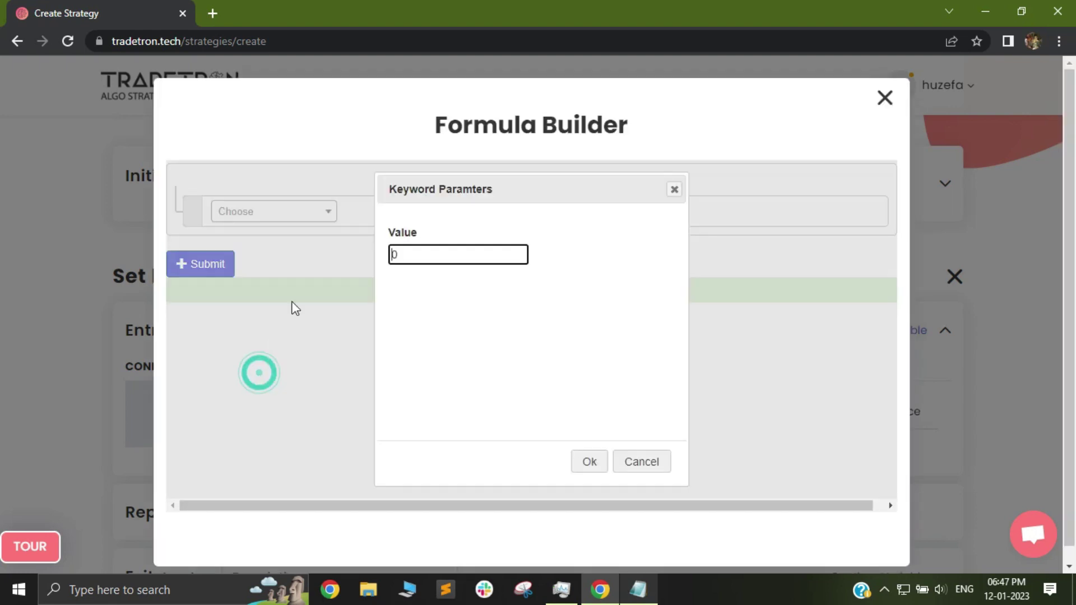
pyautogui.doubleClick(450, 256)
pyautogui.write('1')
pyautogui.click(586, 462)
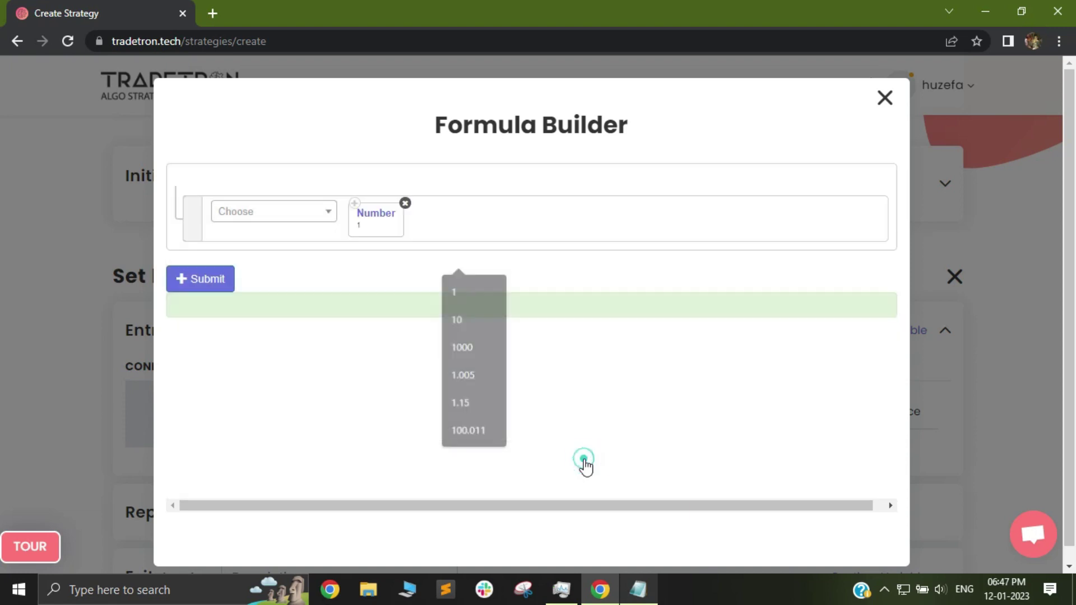
pyautogui.click(206, 287)
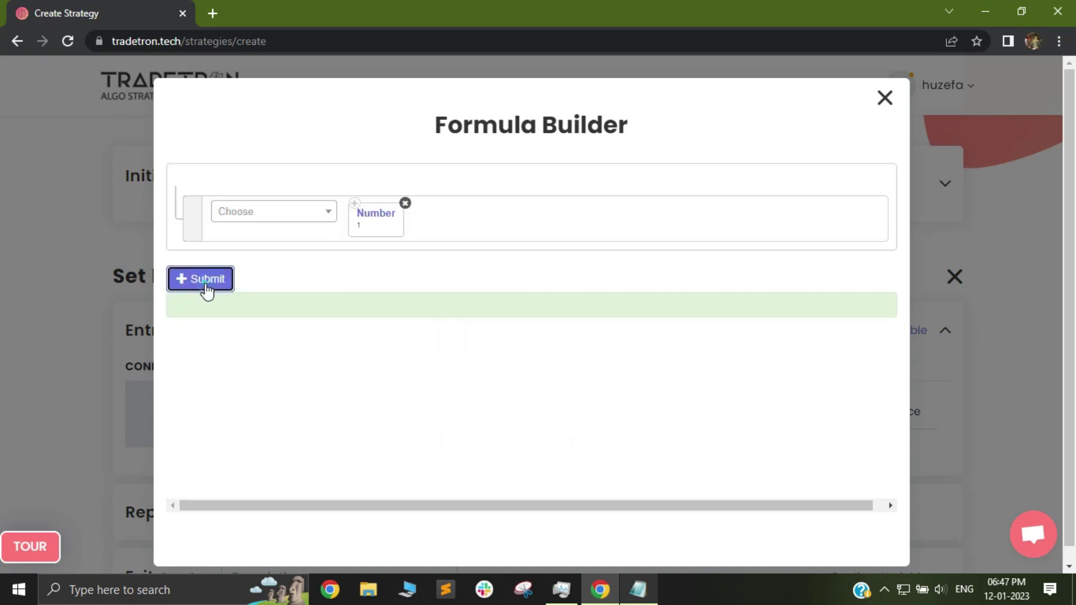
pyautogui.click(885, 98)
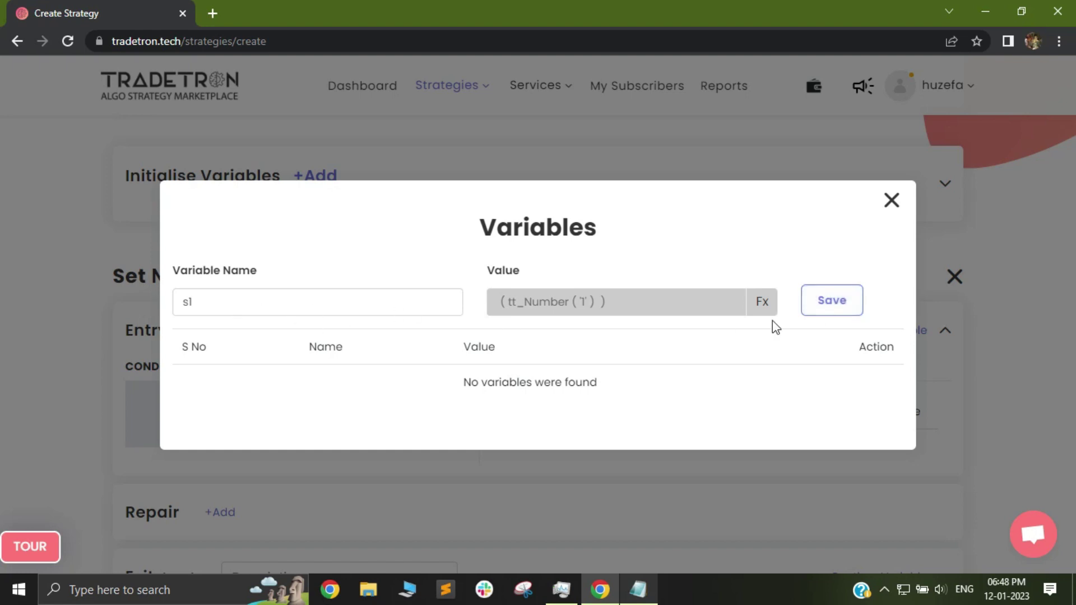
pyautogui.click(832, 305)
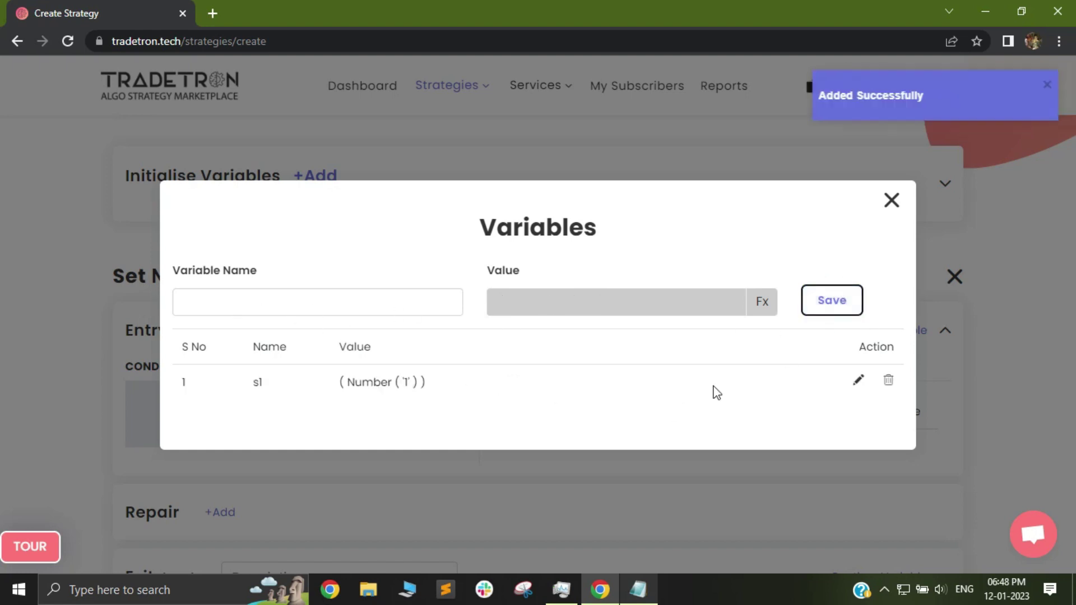
# Add initial variable s2 with value Number 1, save it, and close the variables list.
pyautogui.click(256, 291)
pyautogui.write('s2')
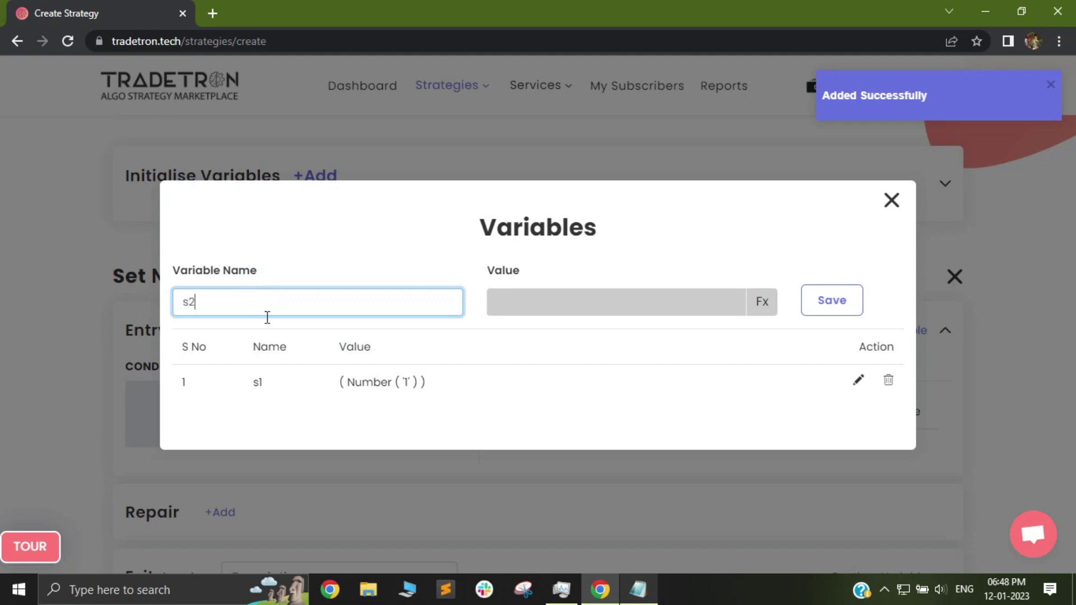
pyautogui.click(759, 300)
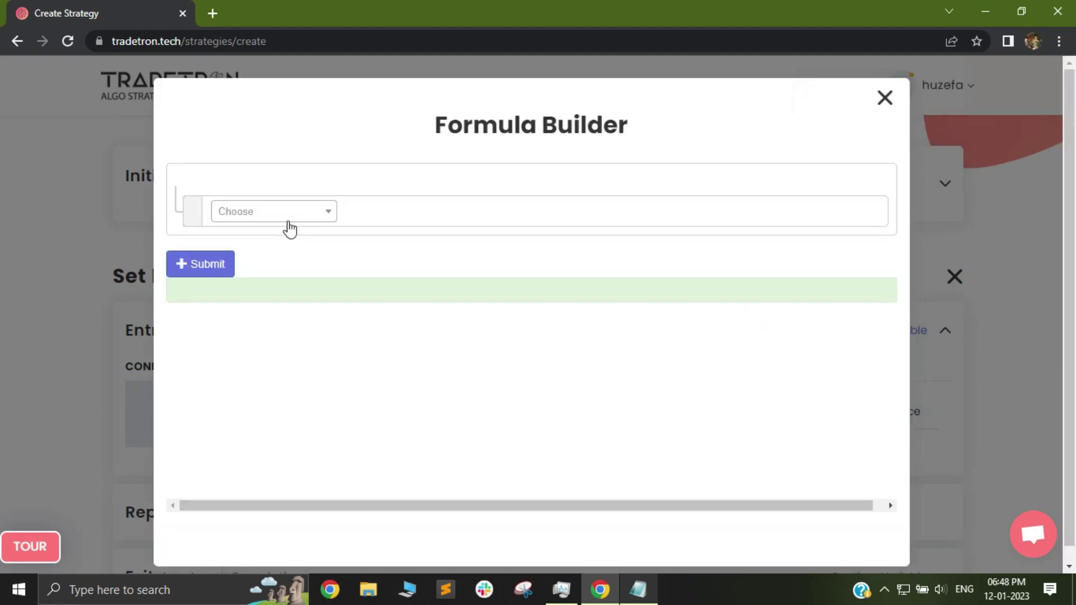
pyautogui.click(287, 216)
pyautogui.write('num')
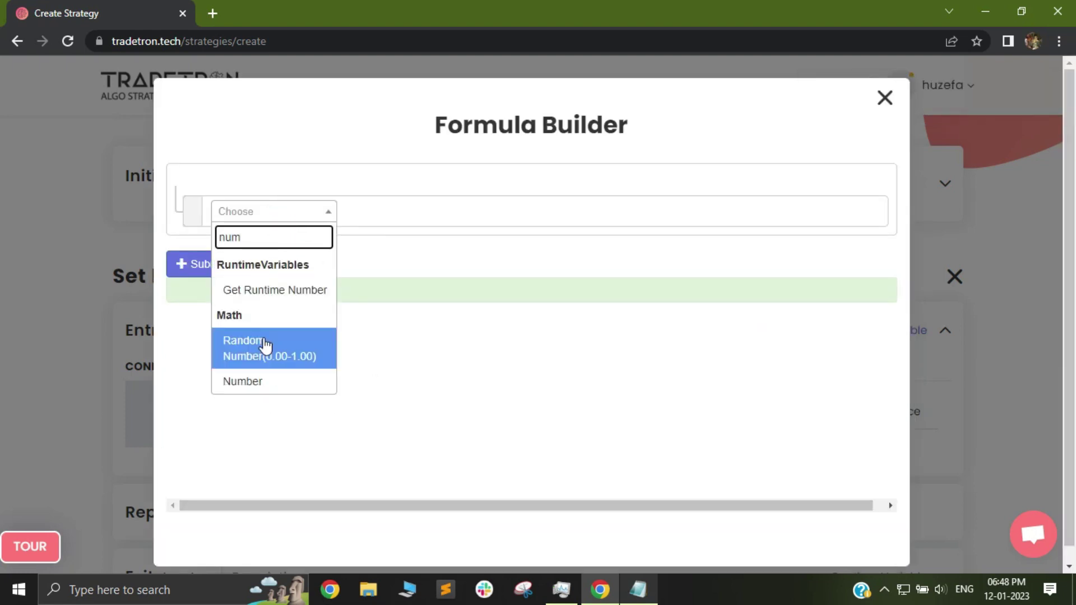
pyautogui.click(272, 378)
pyautogui.click(409, 253)
pyautogui.doubleClick(409, 254)
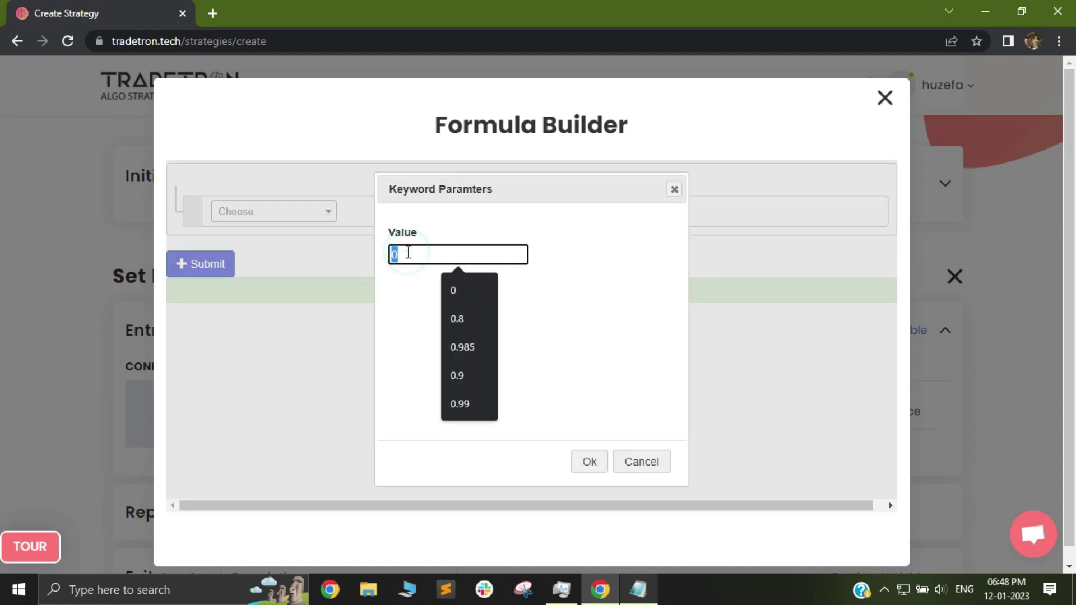
pyautogui.write('1')
pyautogui.click(574, 453)
pyautogui.click(199, 279)
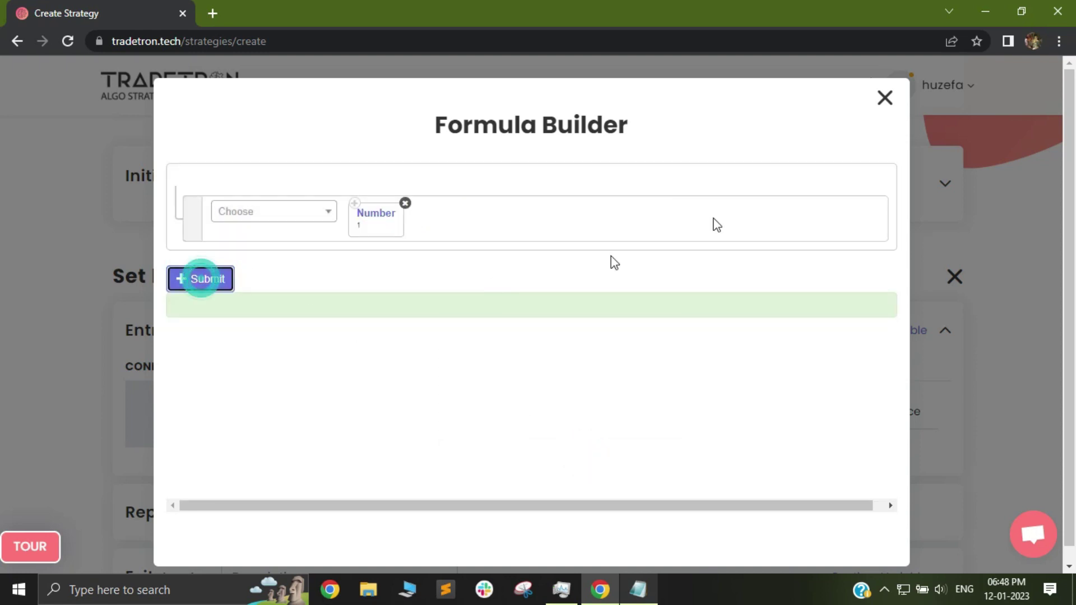
pyautogui.click(884, 99)
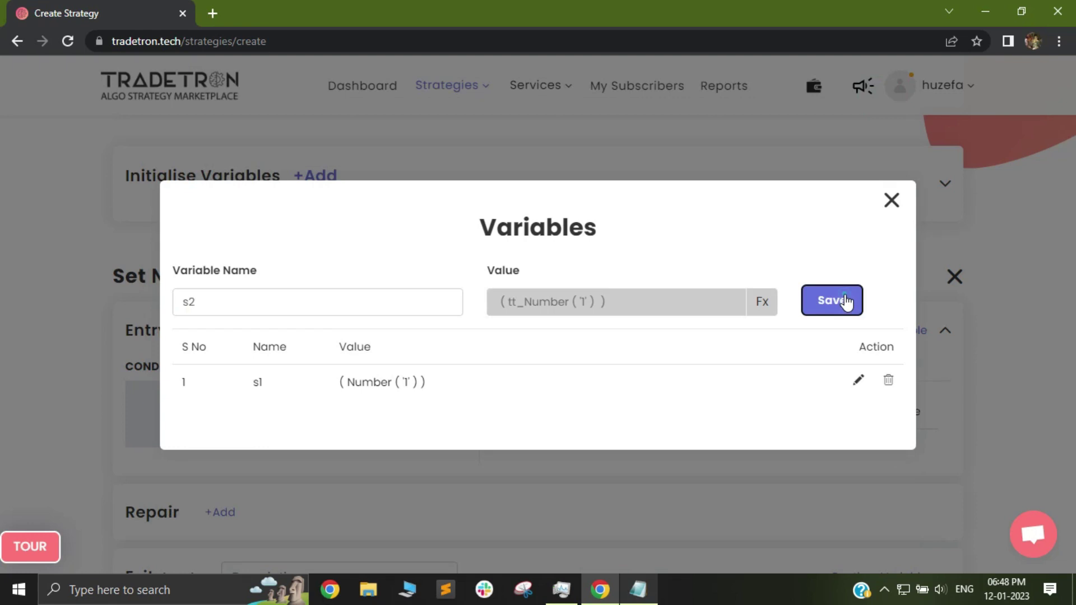
pyautogui.click(841, 301)
pyautogui.click(824, 282)
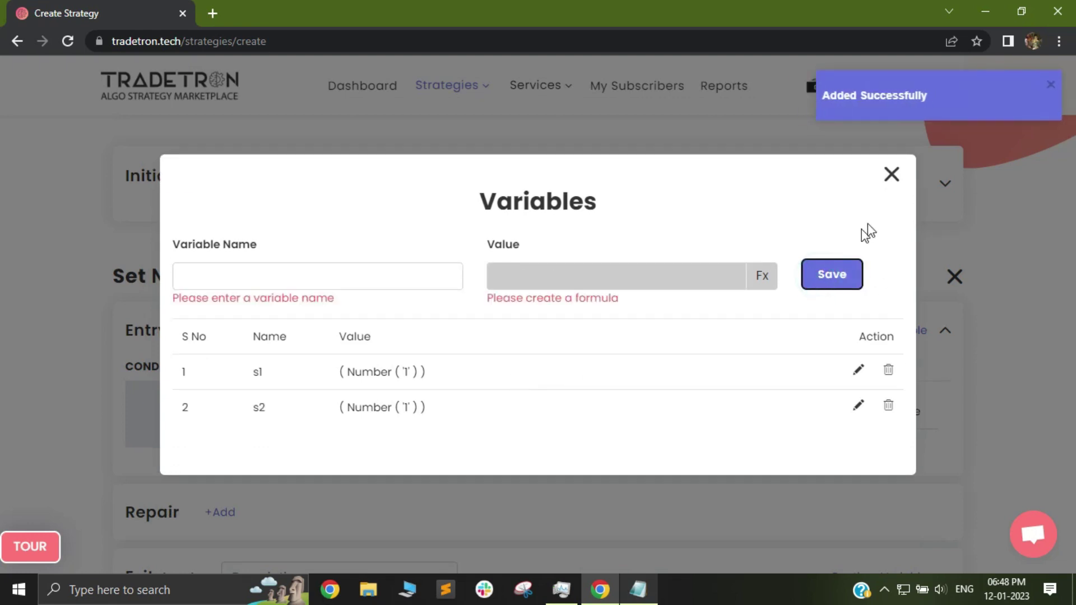
pyautogui.click(891, 179)
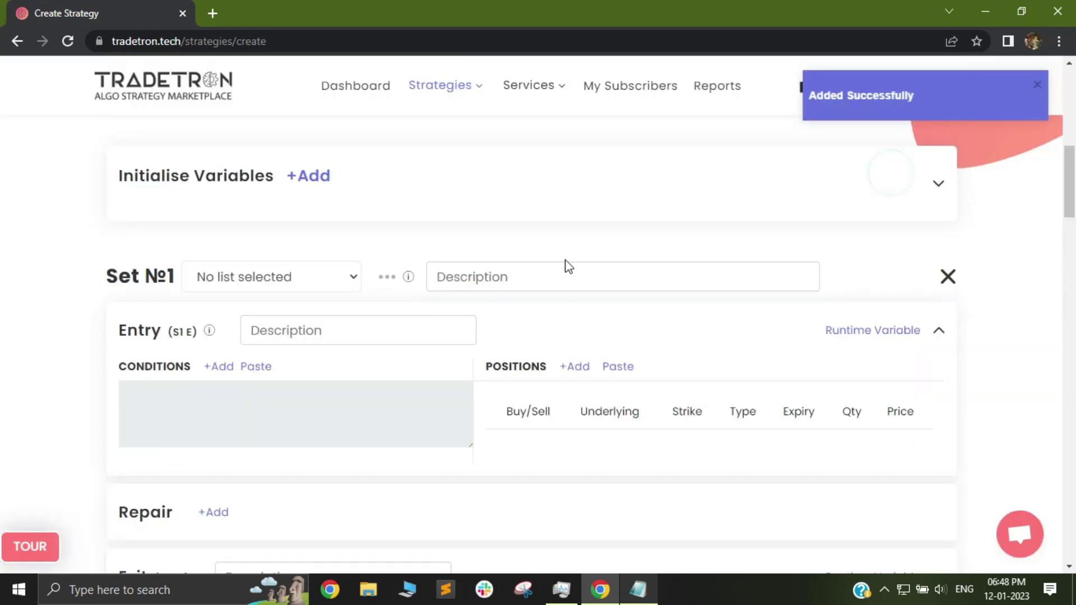
# Review the initial variables s1 and s2 and their values, then find Set 1's entry.
pyautogui.click(307, 177)
pyautogui.click(240, 359)
pyautogui.click(258, 397)
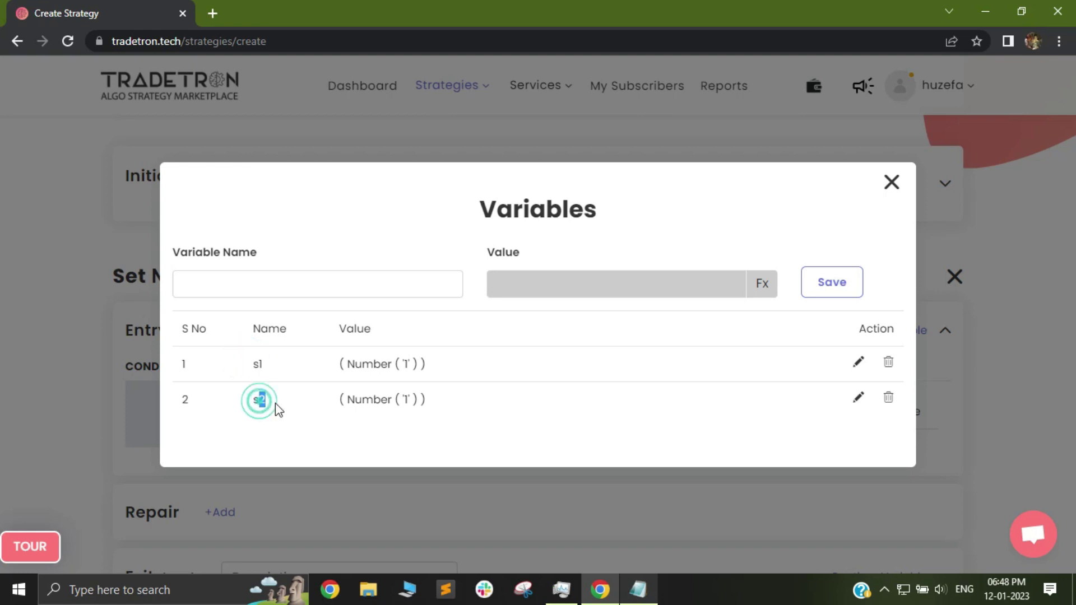
pyautogui.tripleClick(336, 367)
pyautogui.tripleClick(348, 399)
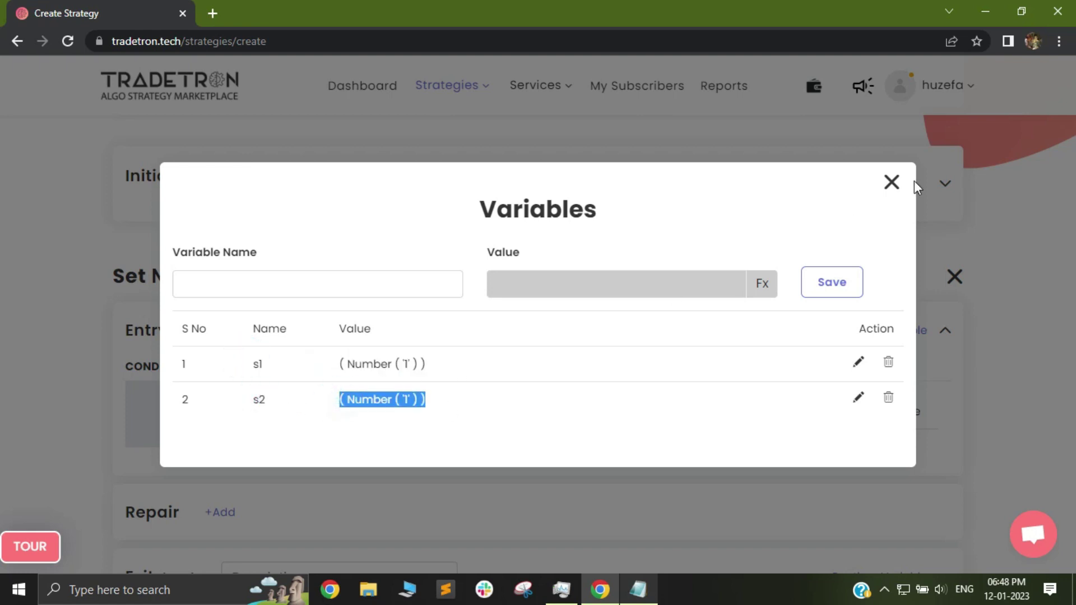
pyautogui.click(891, 182)
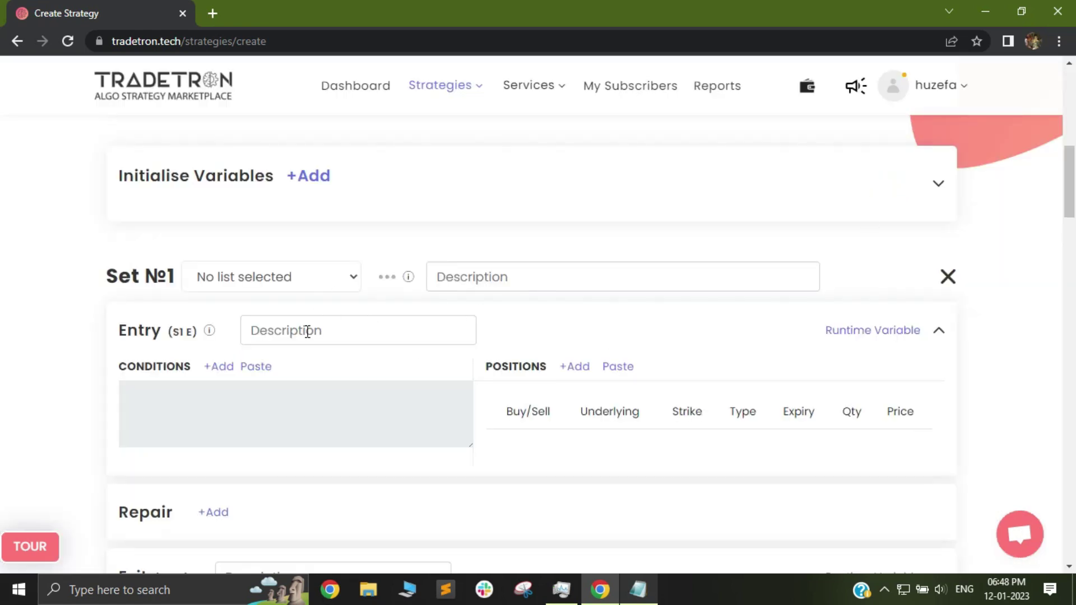
pyautogui.scroll(-2, 308, 331)
pyautogui.moveTo(119, 255); pyautogui.dragTo(203, 261)
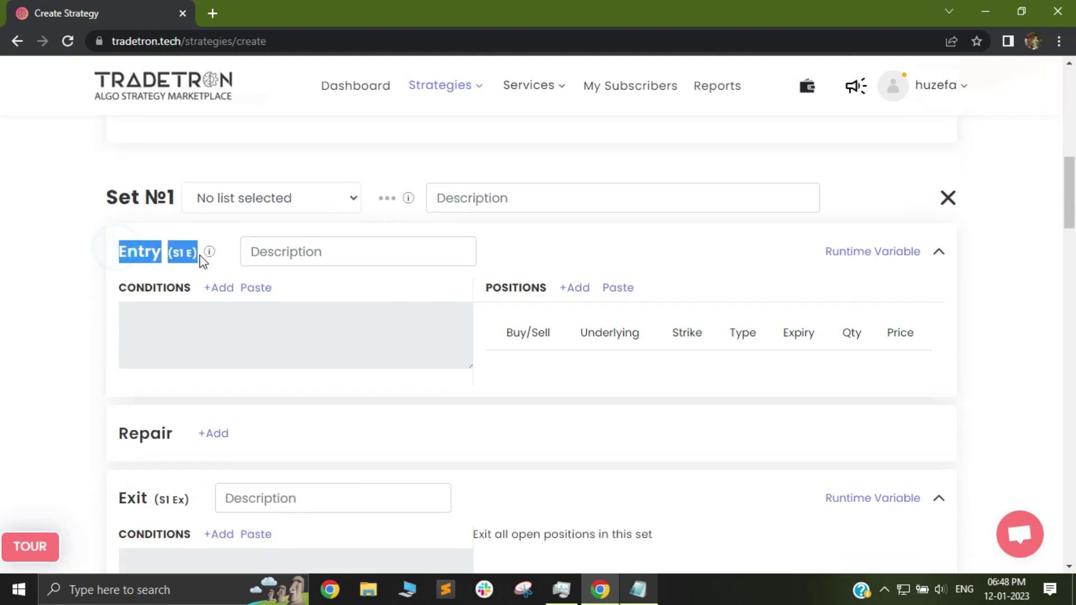
# Add runtime variable s1 with value Number 2 to Set 1's entry and save it.
pyautogui.click(882, 257)
pyautogui.click(355, 300)
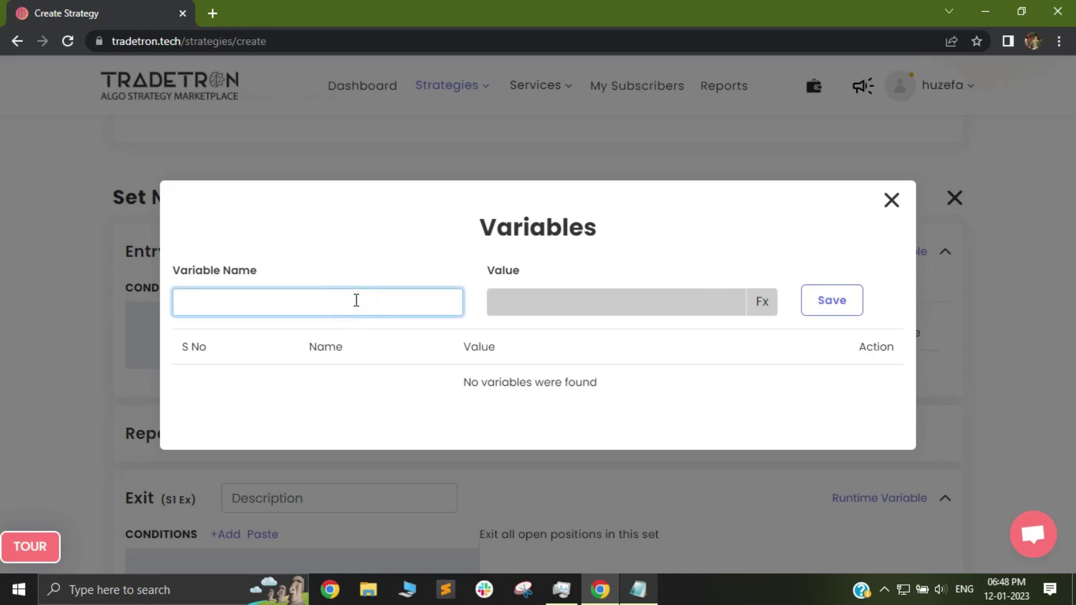
pyautogui.write('s1')
pyautogui.click(761, 302)
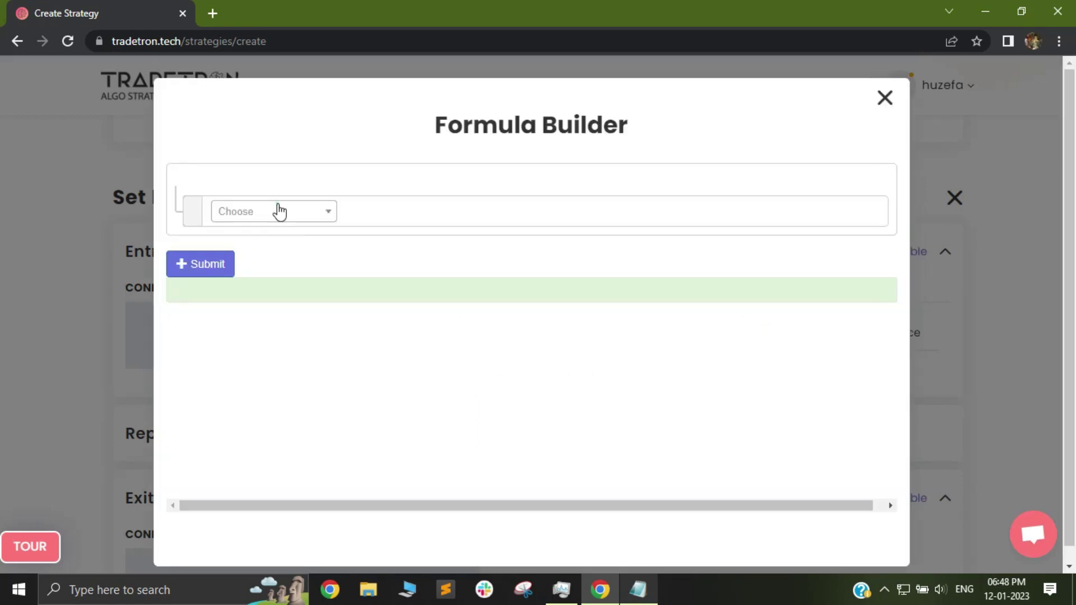
pyautogui.click(279, 209)
pyautogui.write('num')
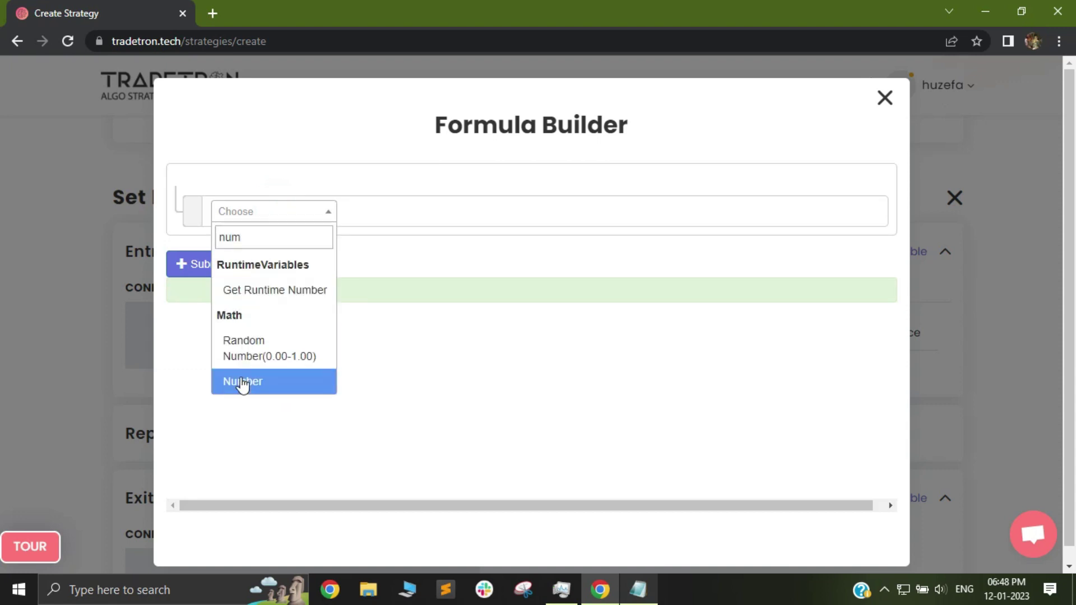
pyautogui.click(241, 381)
pyautogui.click(447, 256)
pyautogui.doubleClick(446, 256)
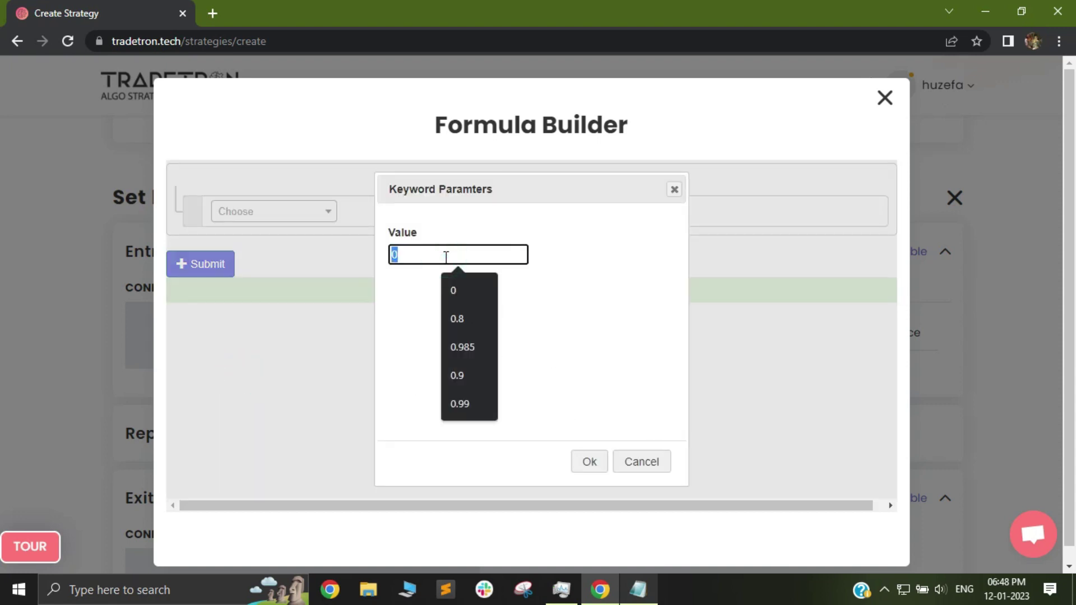
pyautogui.write('2')
pyautogui.click(588, 462)
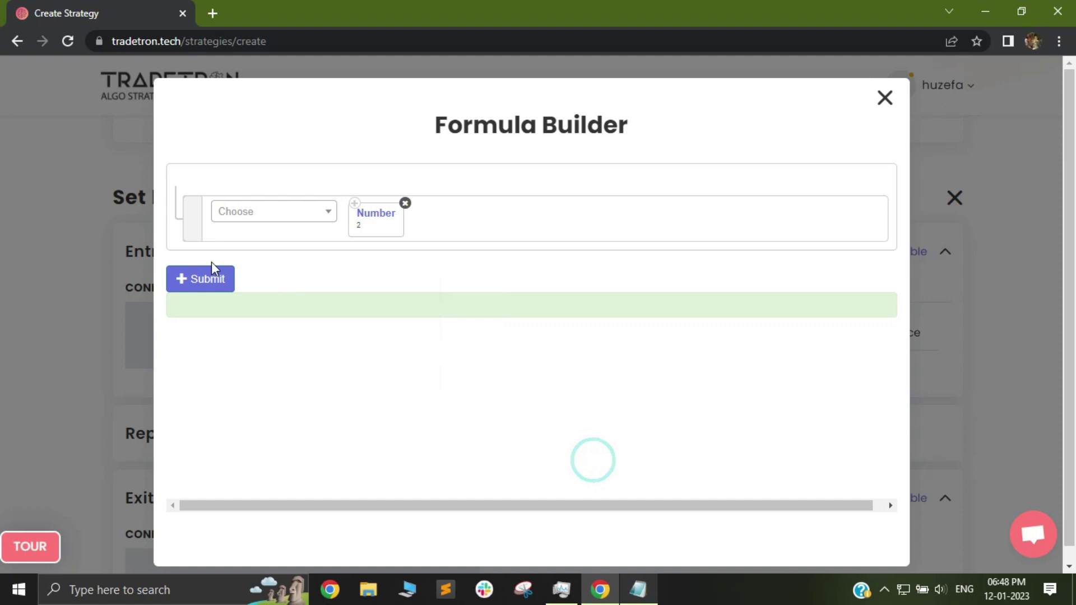
pyautogui.click(193, 286)
pyautogui.click(884, 98)
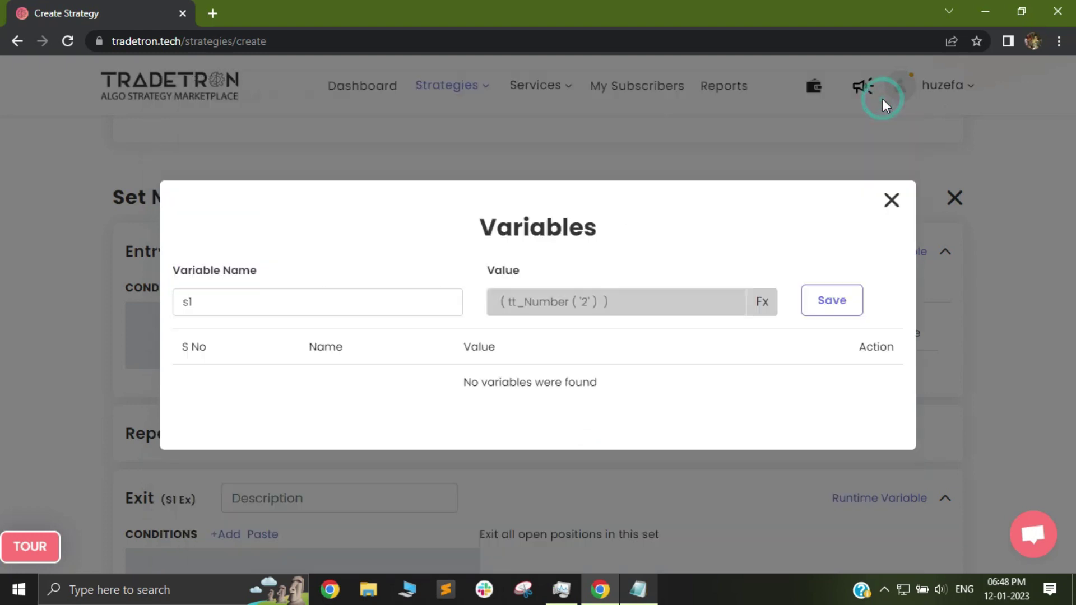
pyautogui.click(843, 308)
pyautogui.click(891, 200)
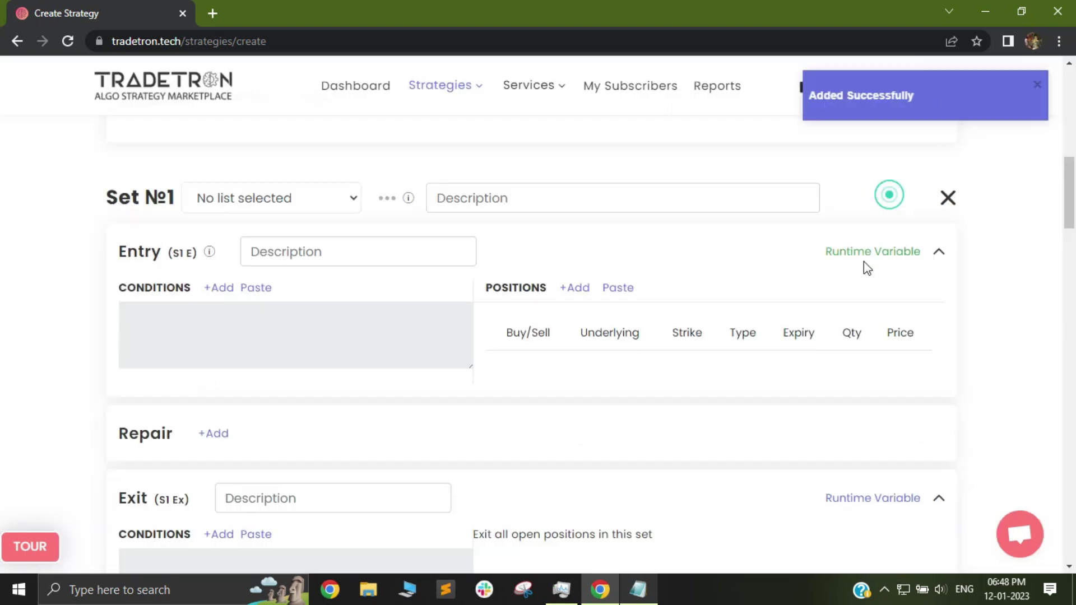
# Open the runtime variables dialog for Set 1's exit.
pyautogui.scroll(-3, 896, 303)
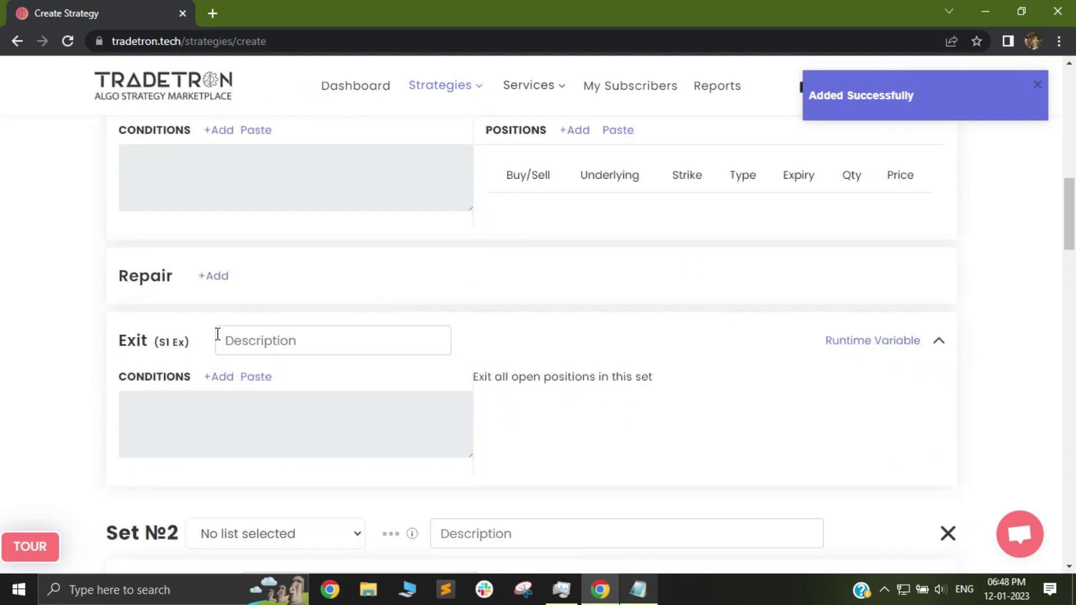
pyautogui.moveTo(127, 340); pyautogui.dragTo(158, 341)
pyautogui.click(846, 342)
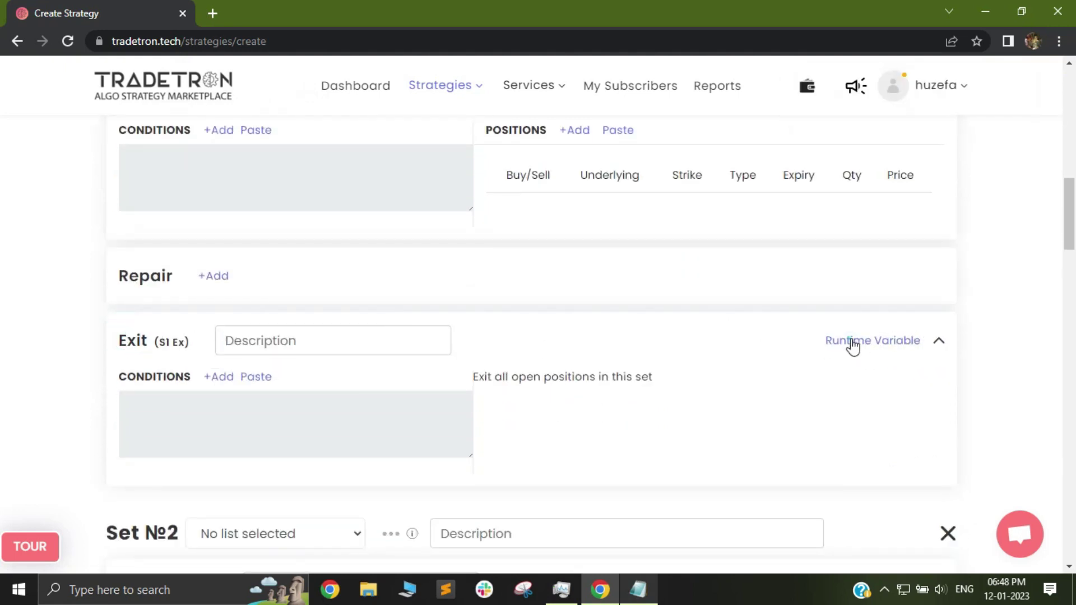
# Create exit runtime variable s1 as tt_Number('3'), save it, and close the dialog.
pyautogui.click(351, 312)
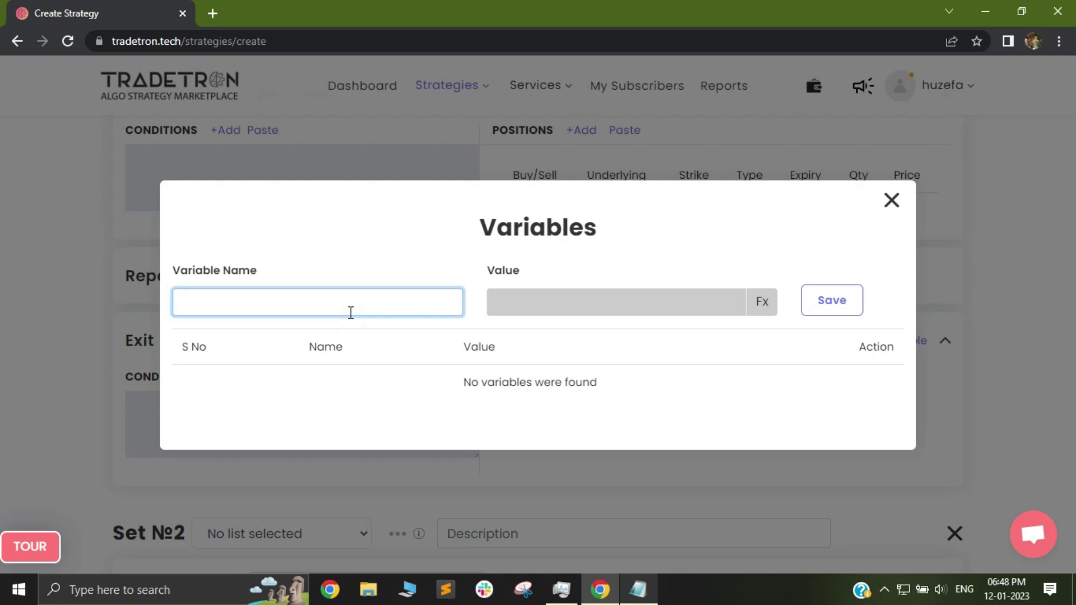
pyautogui.write('sl')
pyautogui.click(765, 306)
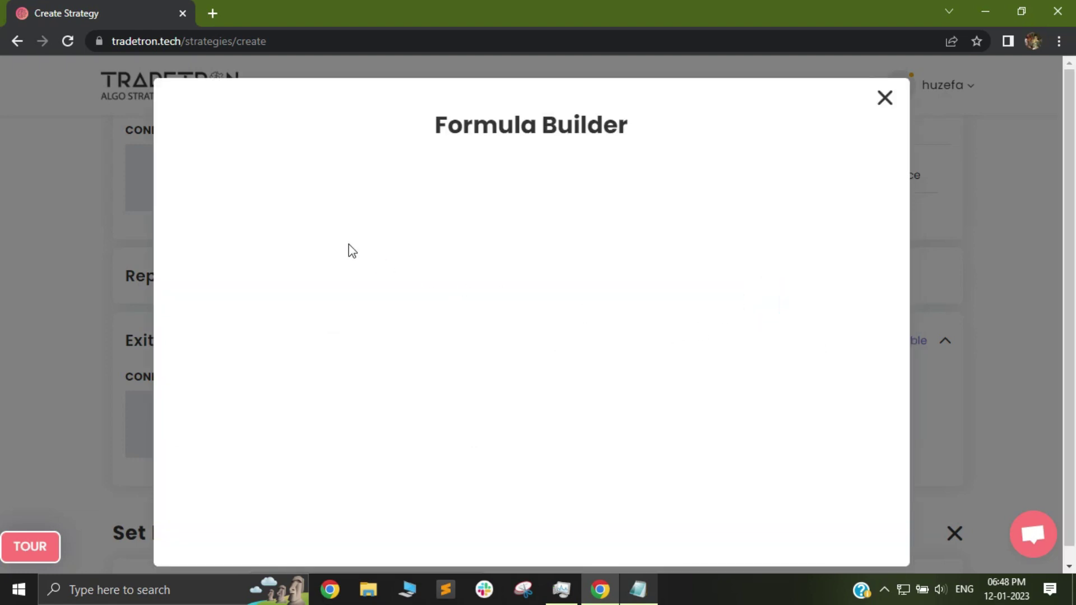
pyautogui.click(263, 213)
pyautogui.write('num')
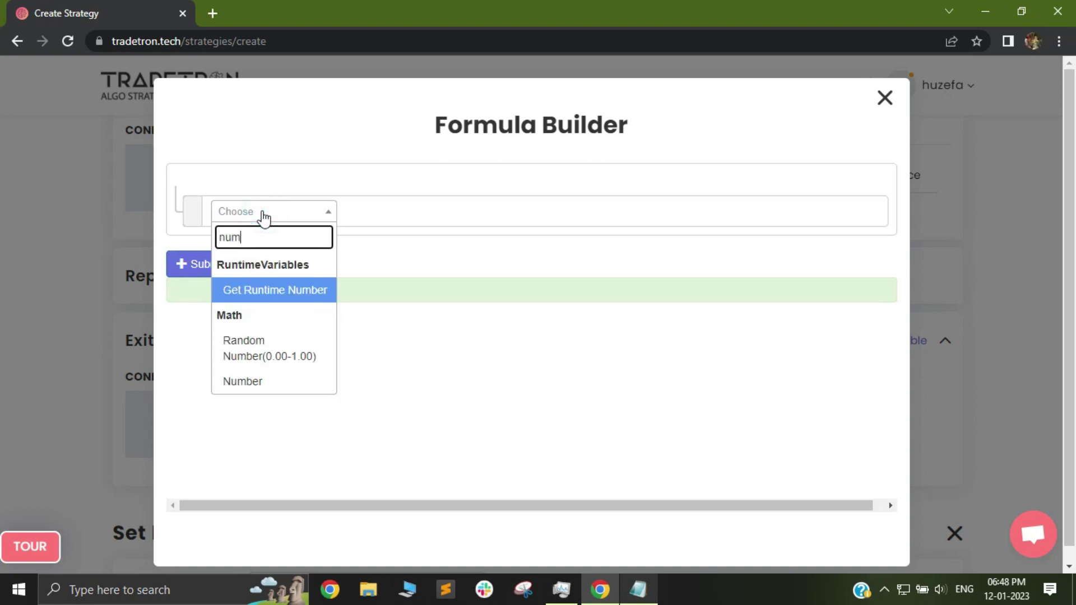
pyautogui.click(241, 381)
pyautogui.click(457, 247)
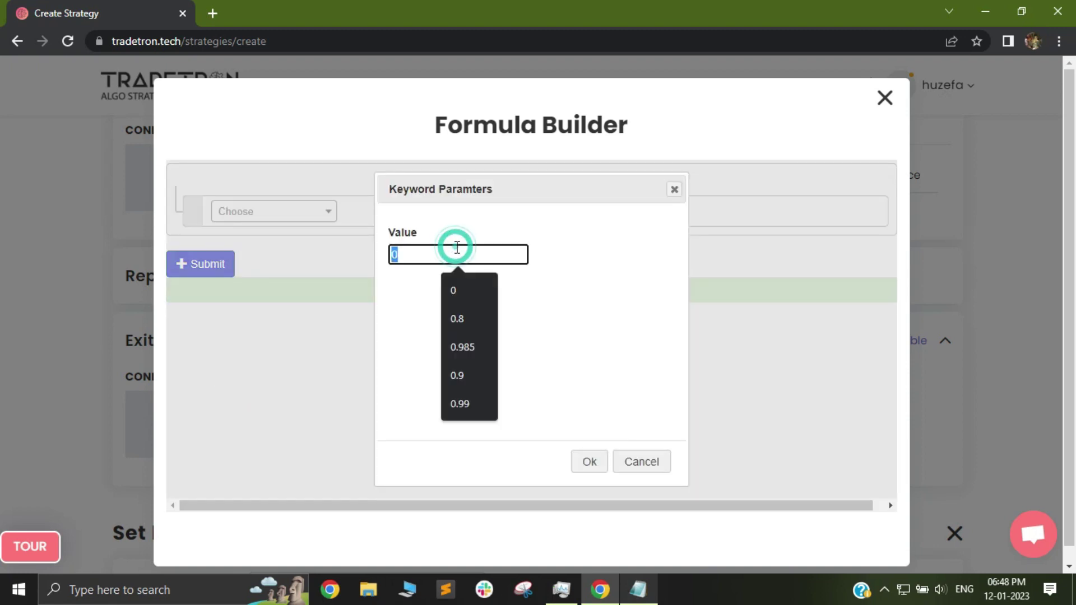
pyautogui.write('3')
pyautogui.click(589, 462)
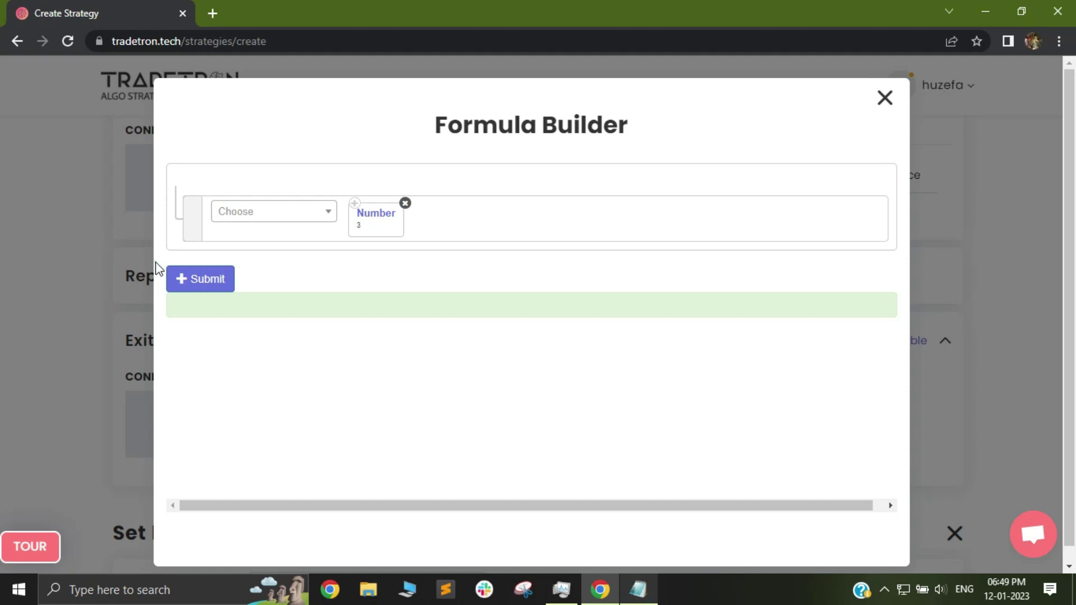
pyautogui.click(190, 280)
pyautogui.click(885, 98)
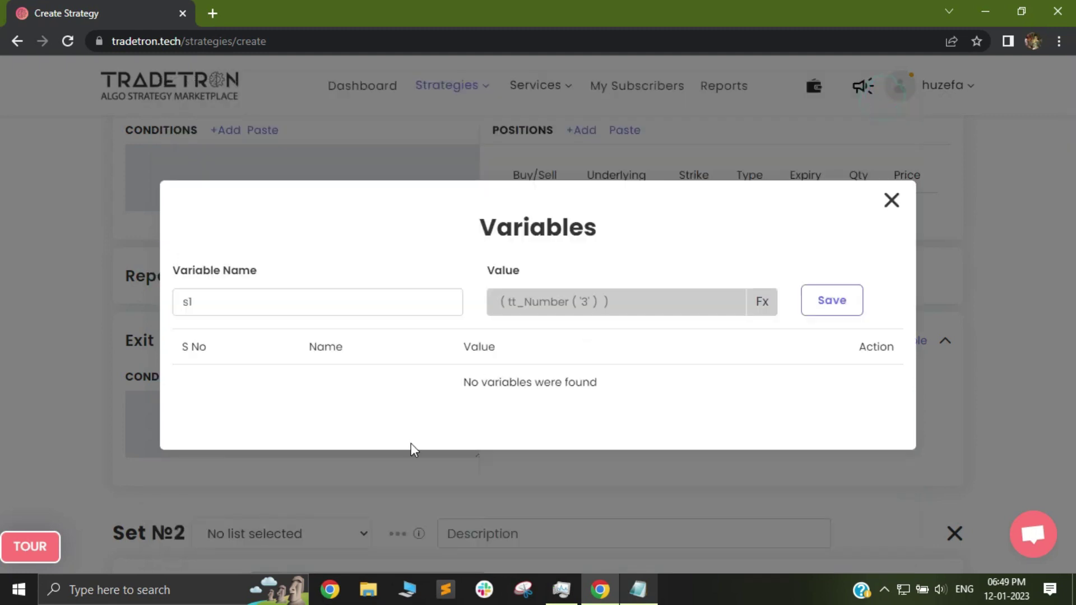
pyautogui.click(828, 300)
pyautogui.click(891, 201)
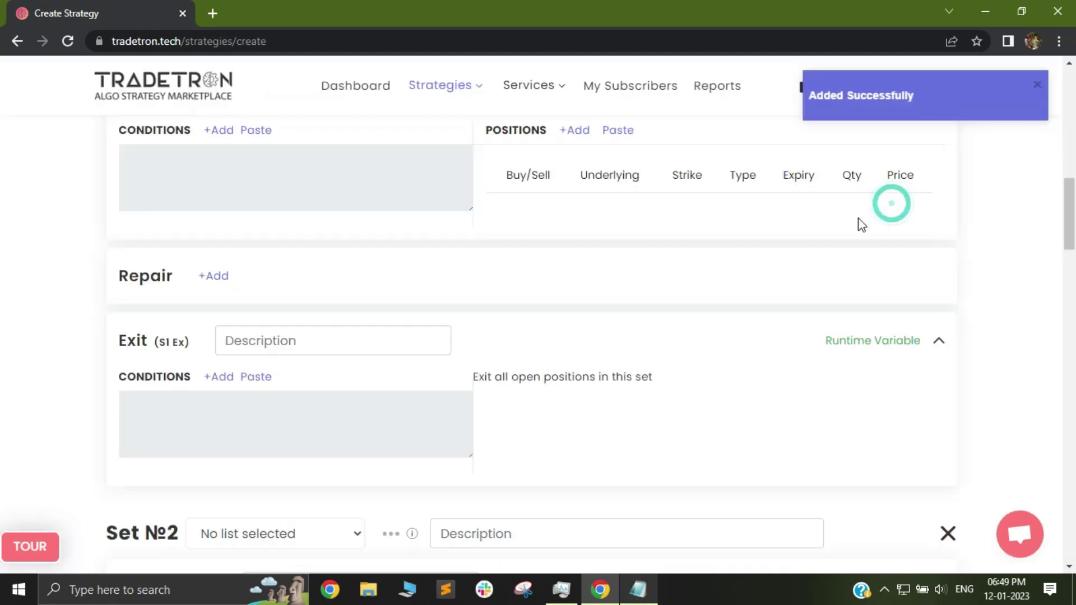
# In the Notepad notes, retype s1's value as 3, then hide Notepad.
pyautogui.scroll(1, 569, 343)
pyautogui.click(639, 589)
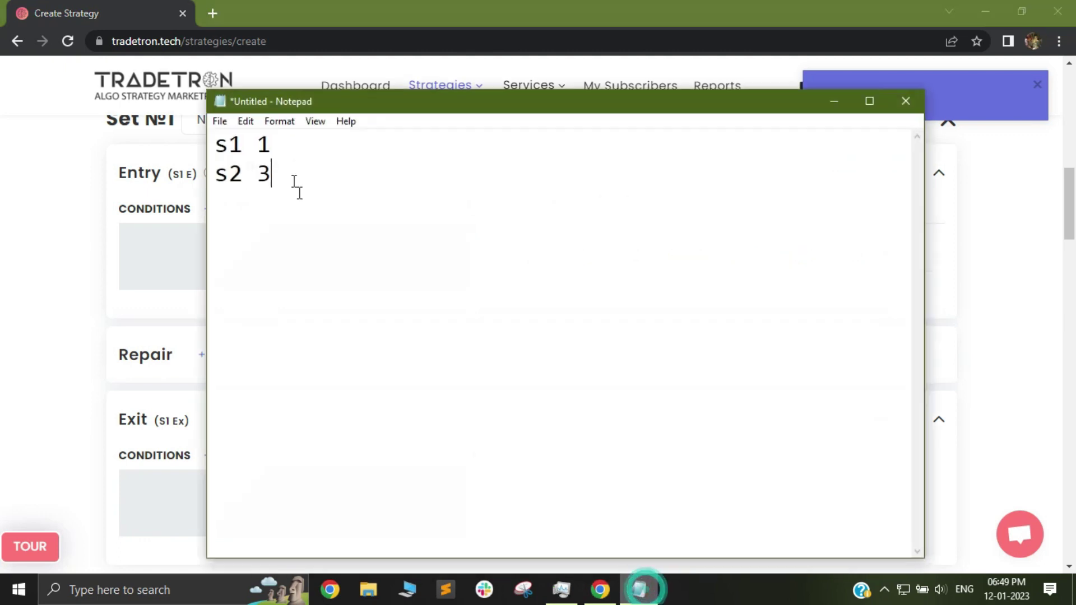
pyautogui.click(281, 141)
pyautogui.doubleClick(291, 145)
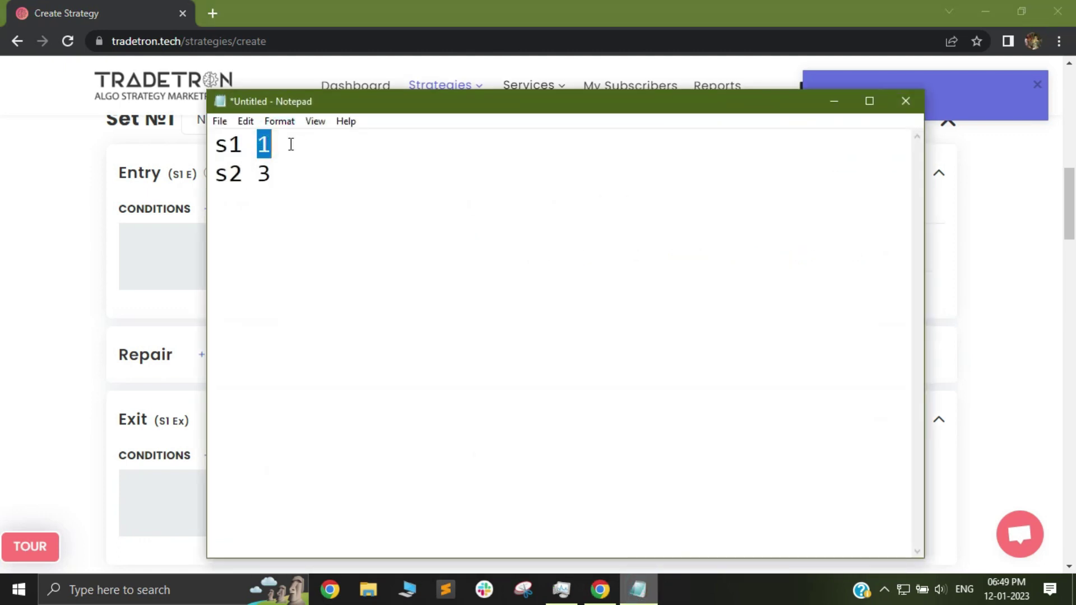
pyautogui.press('Right')
pyautogui.press('BackSpace')
pyautogui.write('2')
pyautogui.press('BackSpace')
pyautogui.write('3')
pyautogui.moveTo(214, 174); pyautogui.dragTo(270, 175)
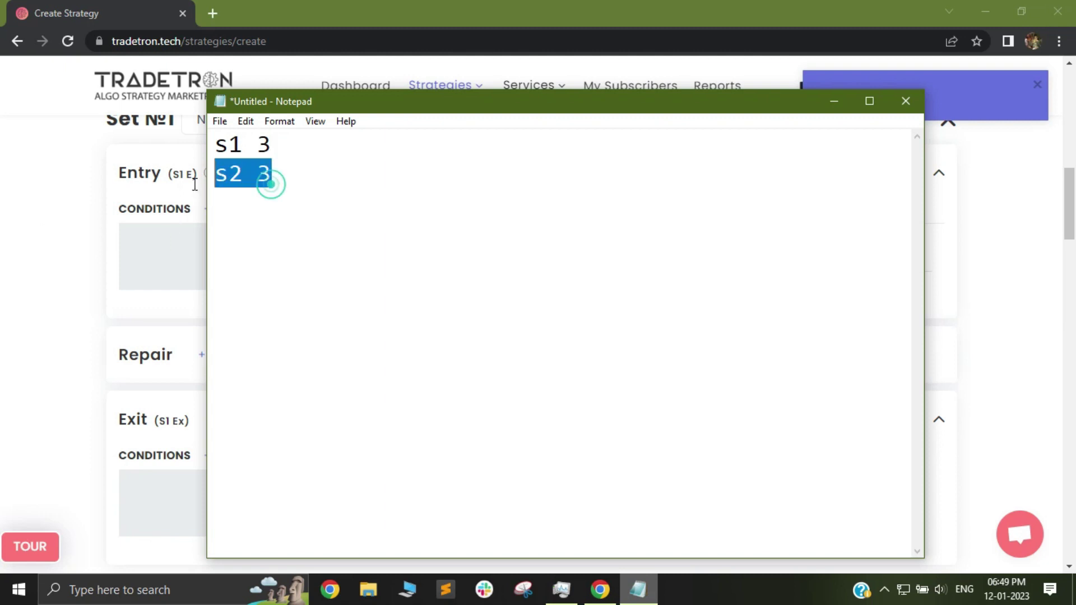
pyautogui.click(823, 104)
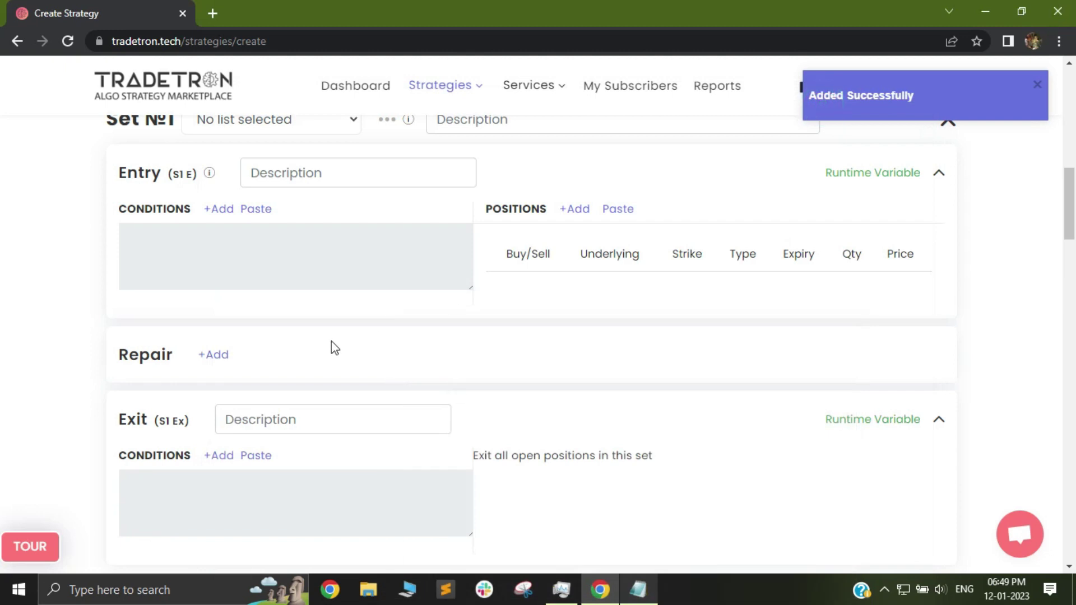
# Start Set 2's entry condition with Get Runtime reading variable s1.
pyautogui.click(222, 229)
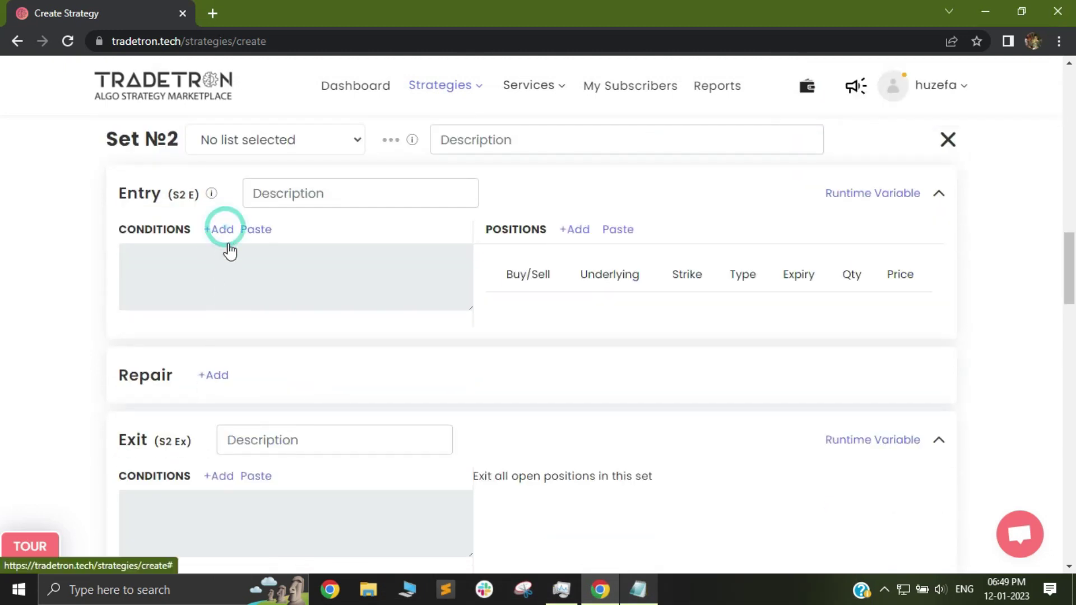
pyautogui.click(302, 221)
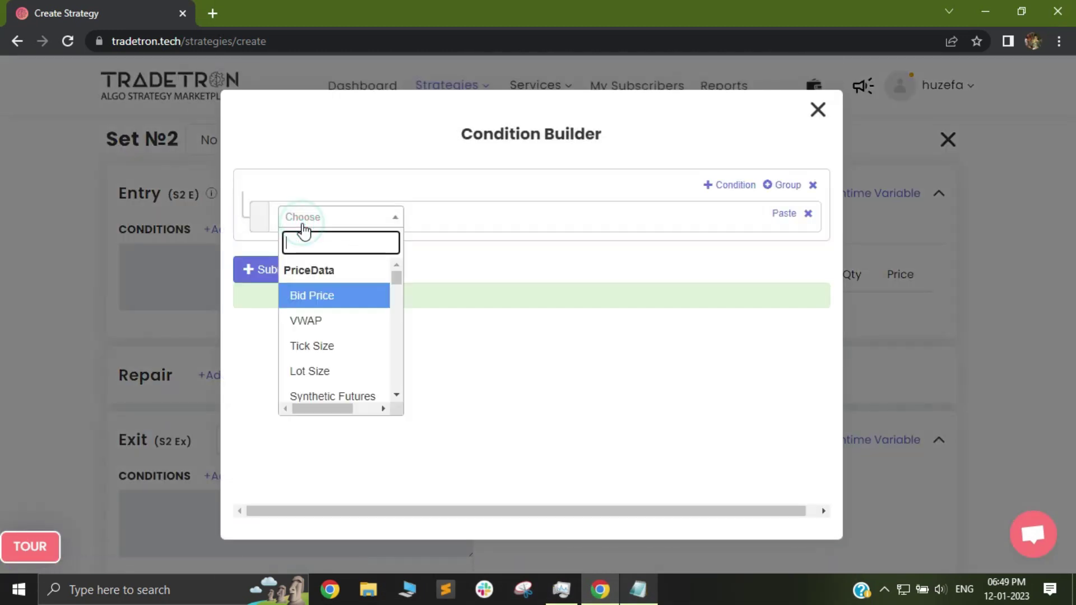
pyautogui.write('get')
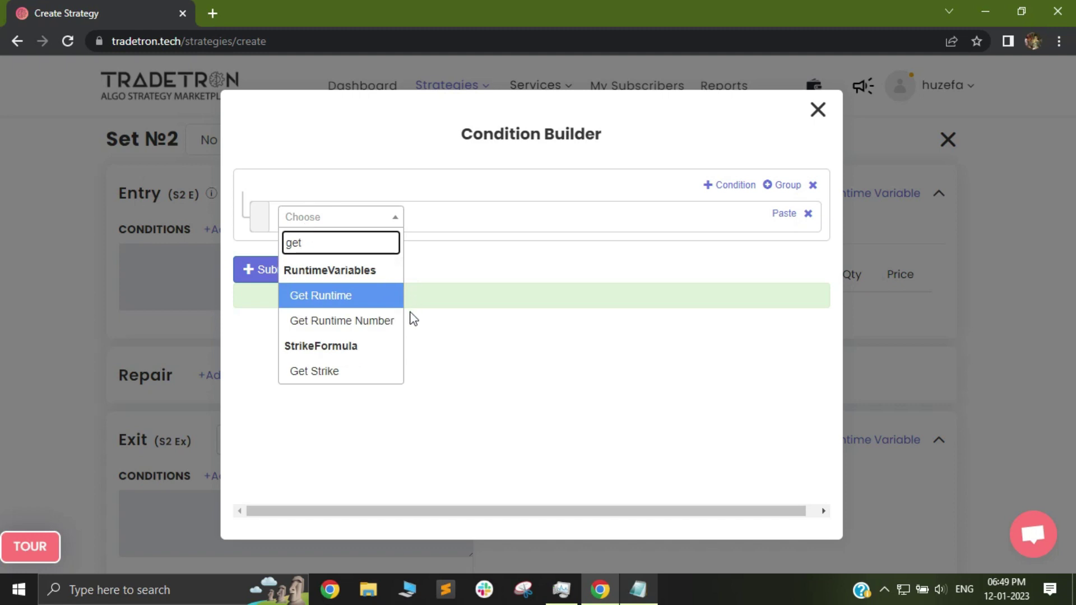
pyautogui.click(355, 298)
pyautogui.click(455, 260)
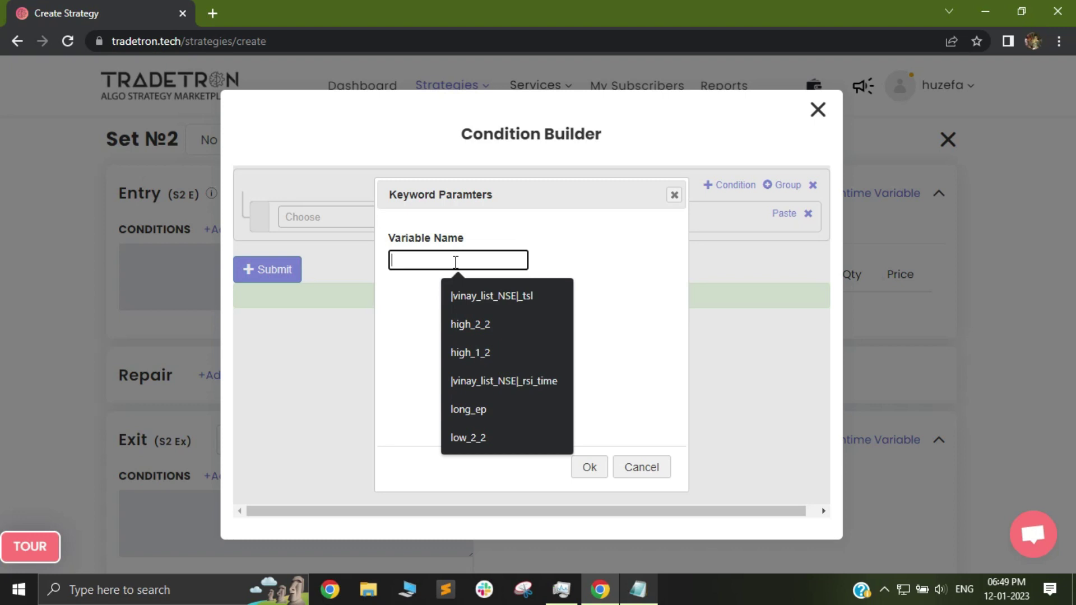
pyautogui.write('s1')
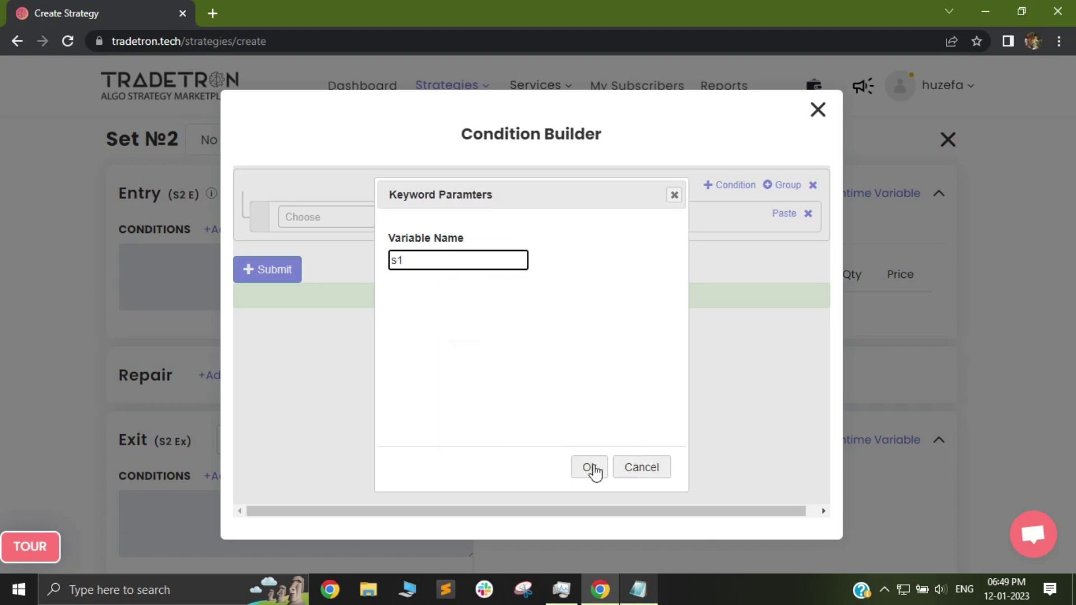
pyautogui.click(589, 467)
# Compare it with == against Number 1, and add two empty AND condition rows.
pyautogui.click(348, 221)
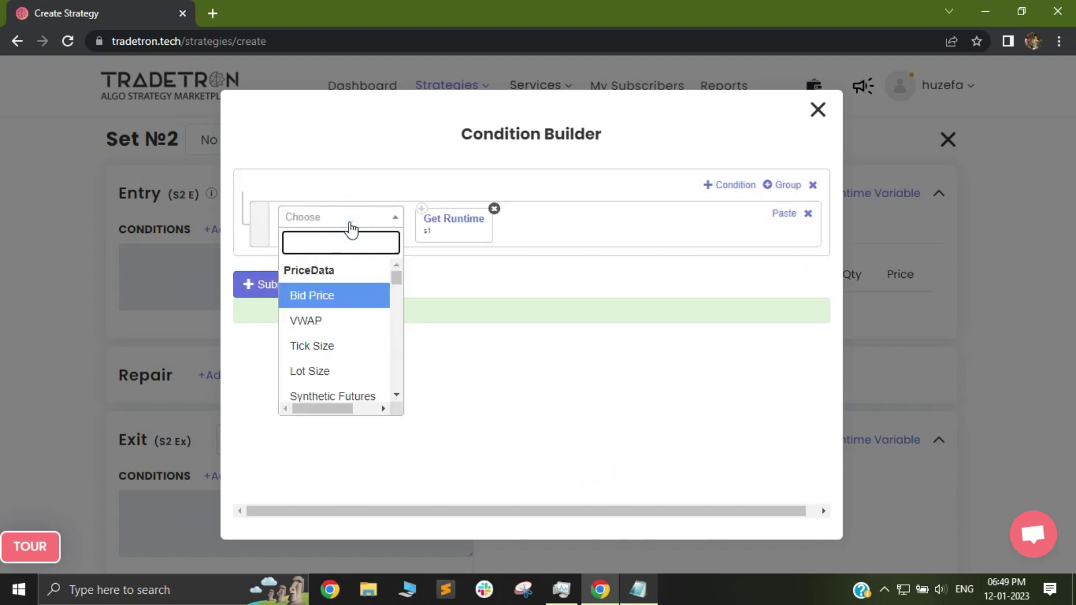
pyautogui.write('=')
pyautogui.click(334, 349)
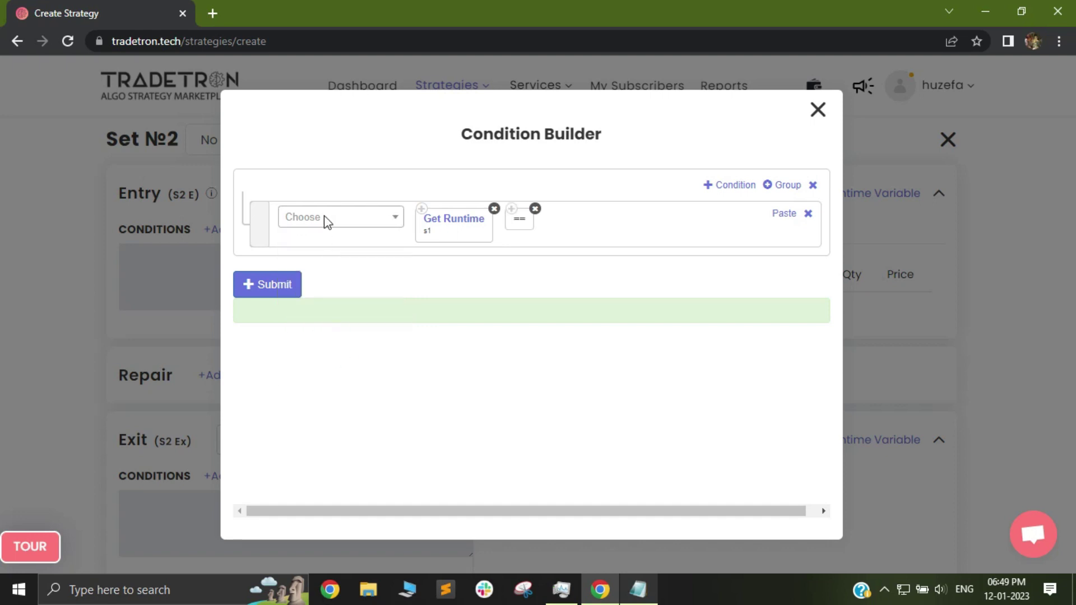
pyautogui.click(325, 222)
pyautogui.write('num')
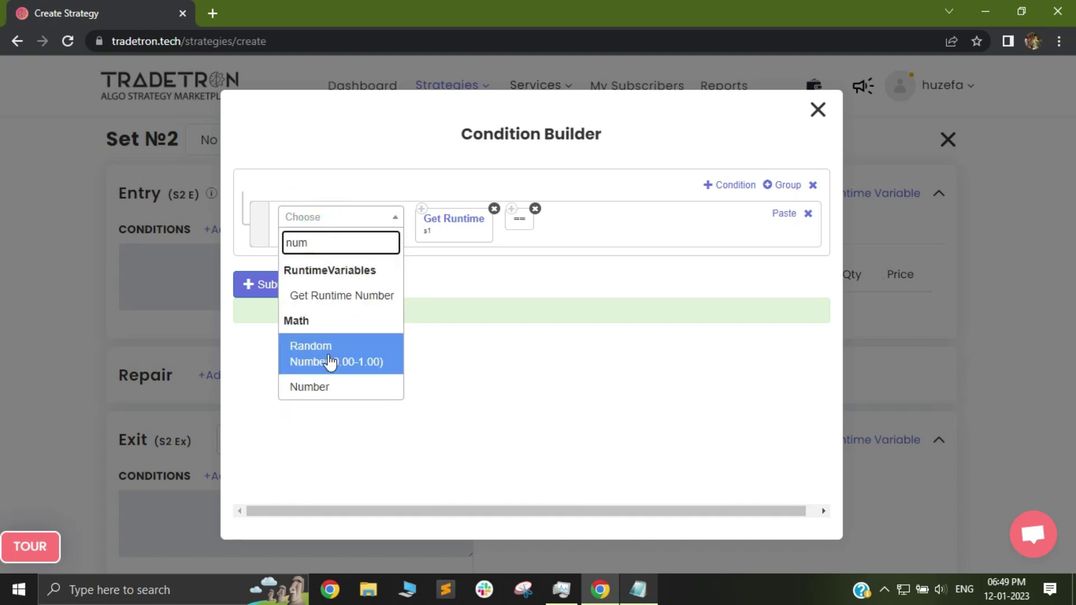
pyautogui.click(335, 386)
pyautogui.doubleClick(424, 261)
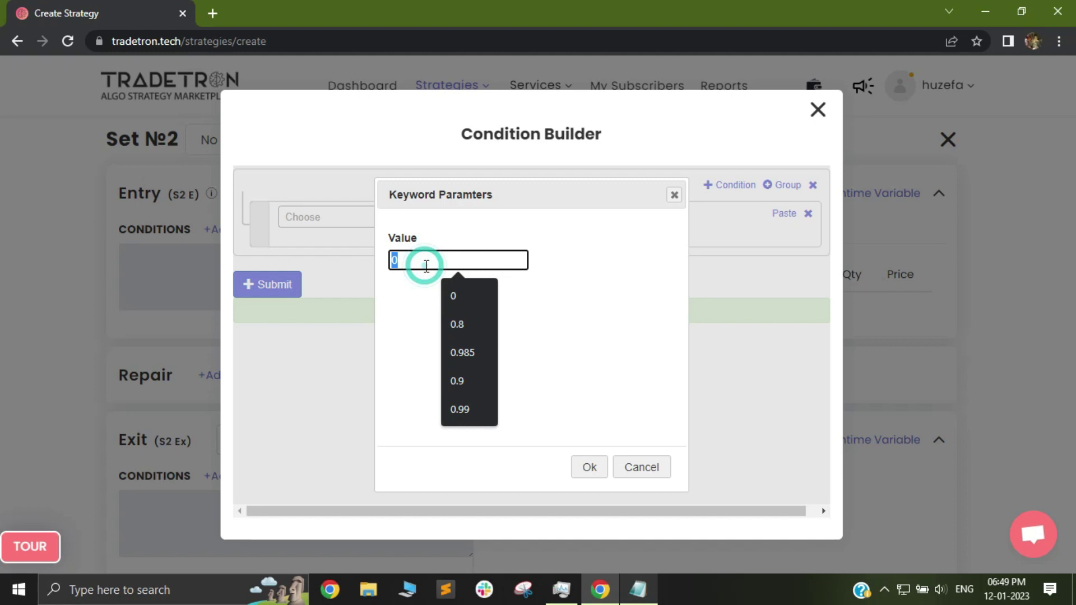
pyautogui.write('1')
pyautogui.click(582, 469)
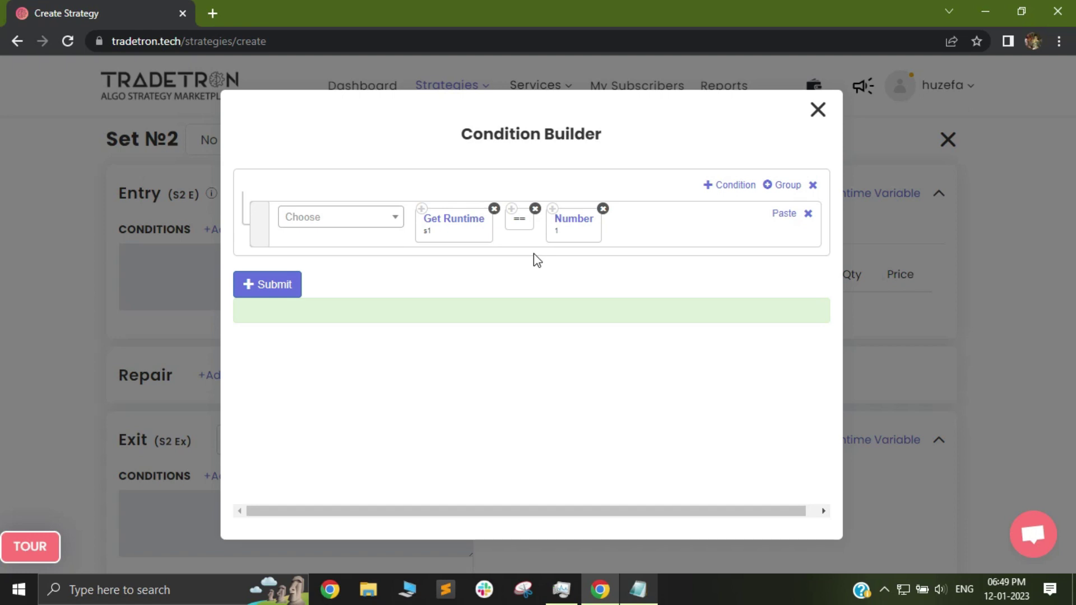
pyautogui.doubleClick(731, 187)
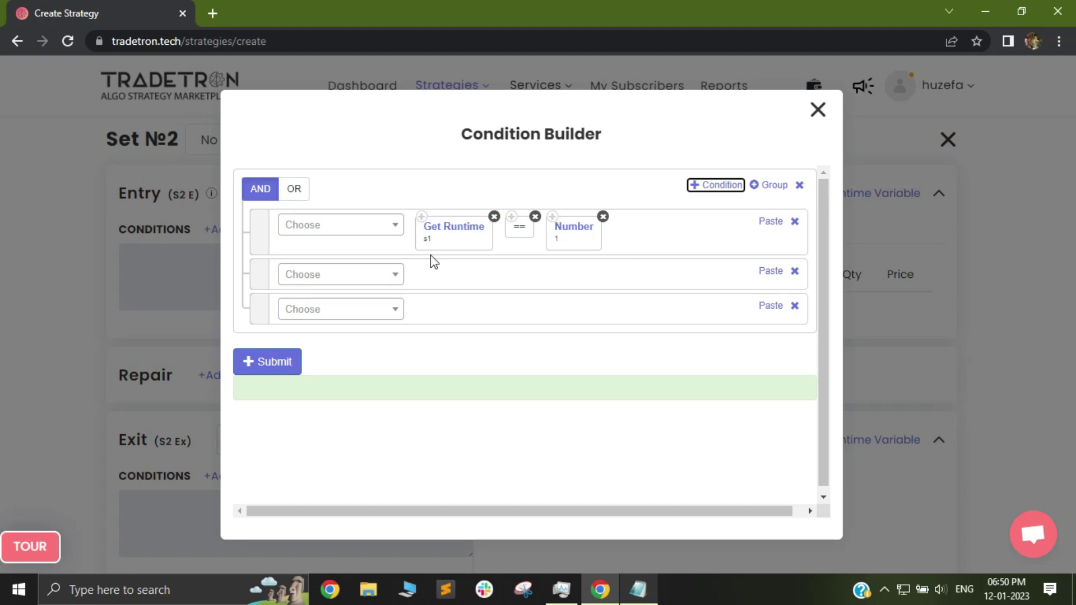
# Edit the Number block's value to 2, then change it to 3.
pyautogui.click(566, 236)
pyautogui.doubleClick(451, 261)
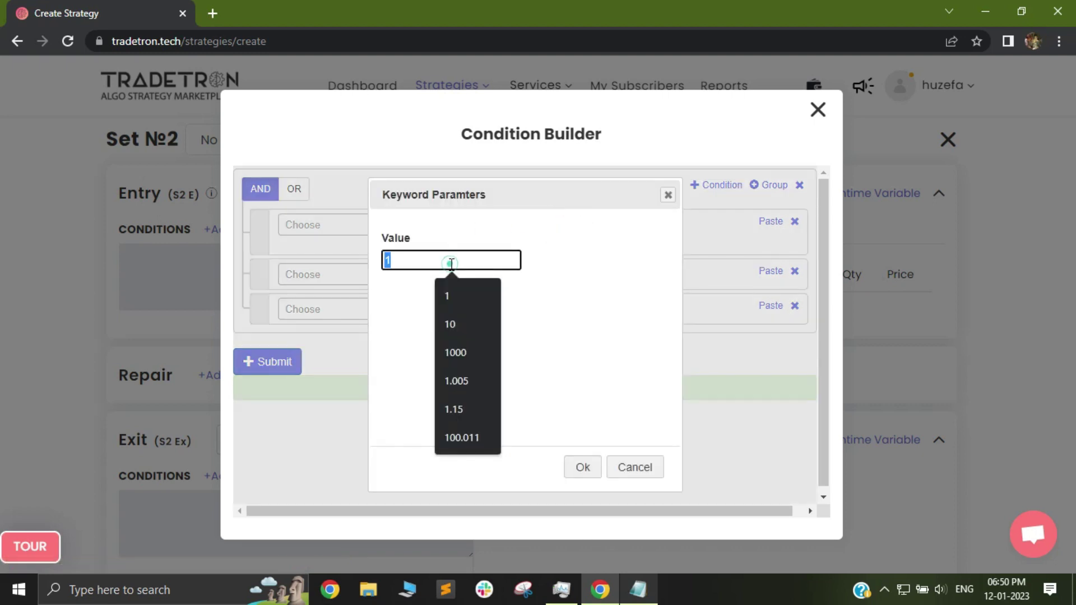
pyautogui.write('2')
pyautogui.click(583, 467)
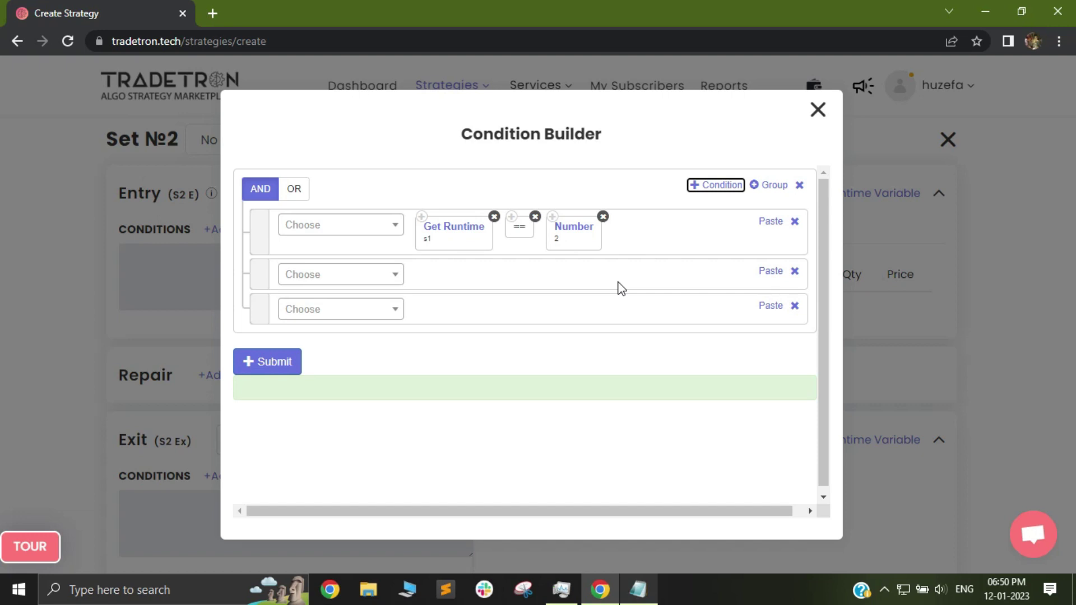
pyautogui.click(572, 234)
pyautogui.click(482, 259)
pyautogui.doubleClick(482, 259)
pyautogui.write('3')
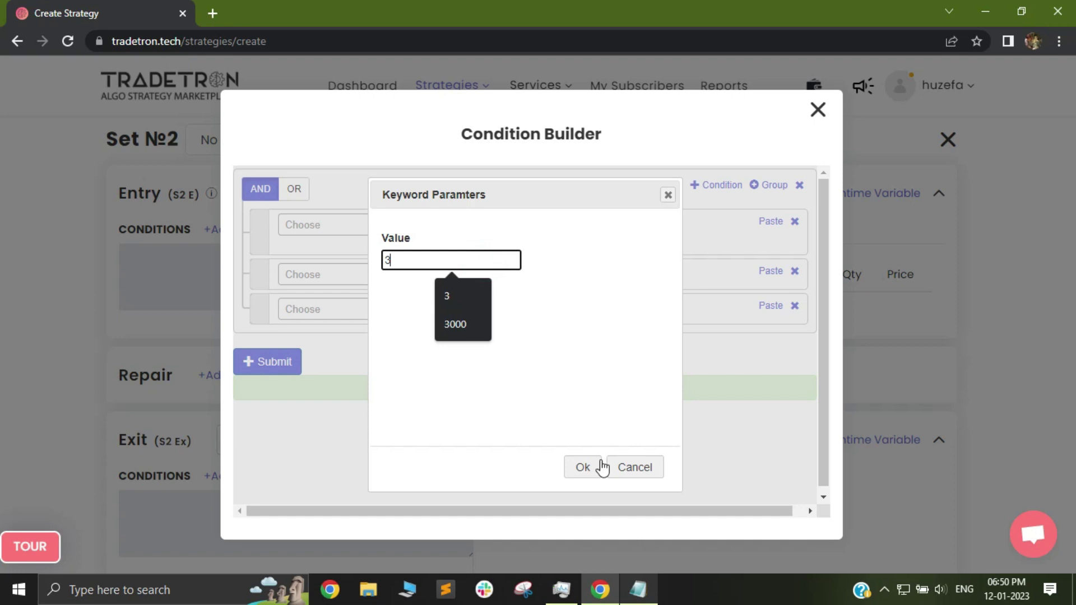
pyautogui.click(582, 468)
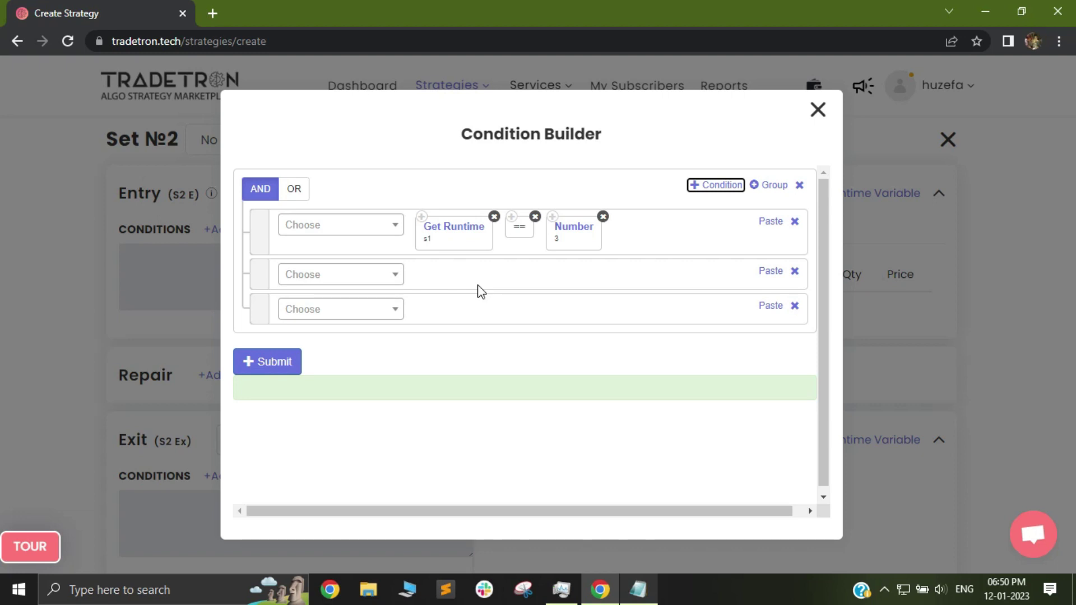
# Start the second condition with a Get Runtime keyword reading variable s2.
pyautogui.click(368, 276)
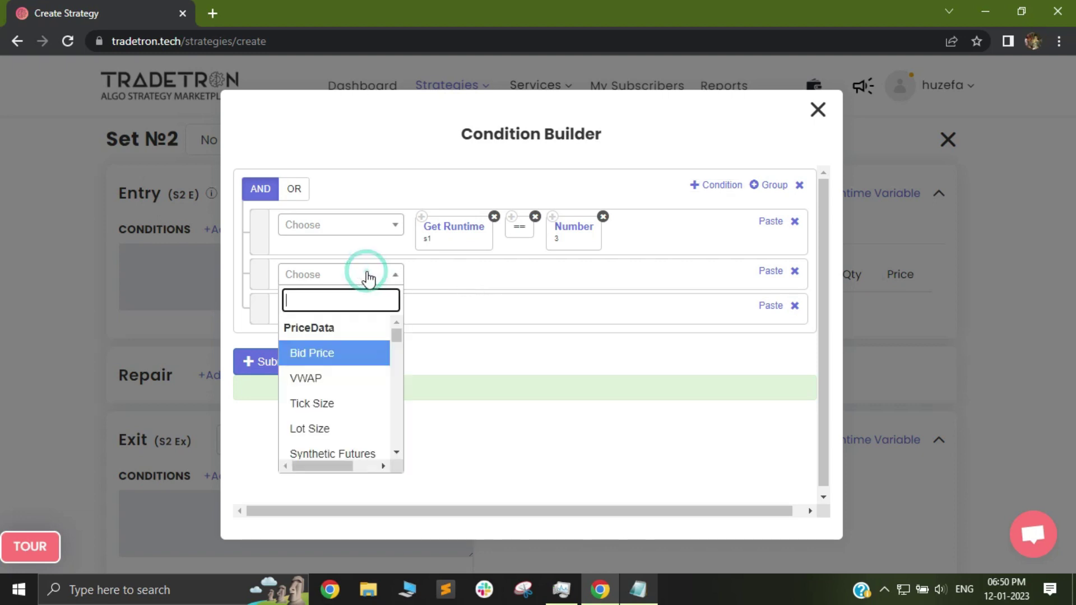
pyautogui.write('get')
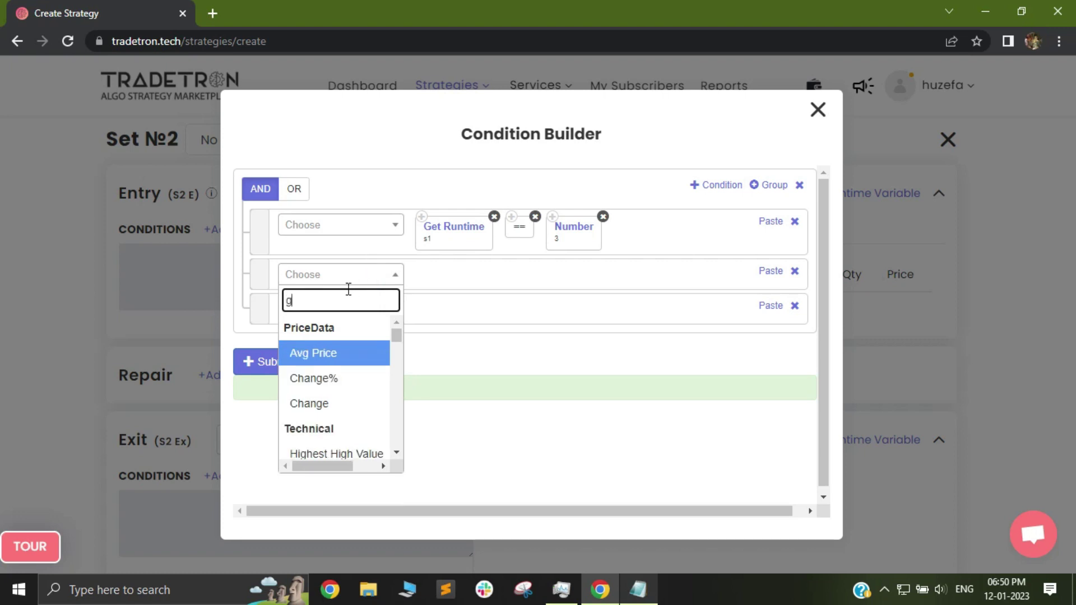
pyautogui.click(337, 353)
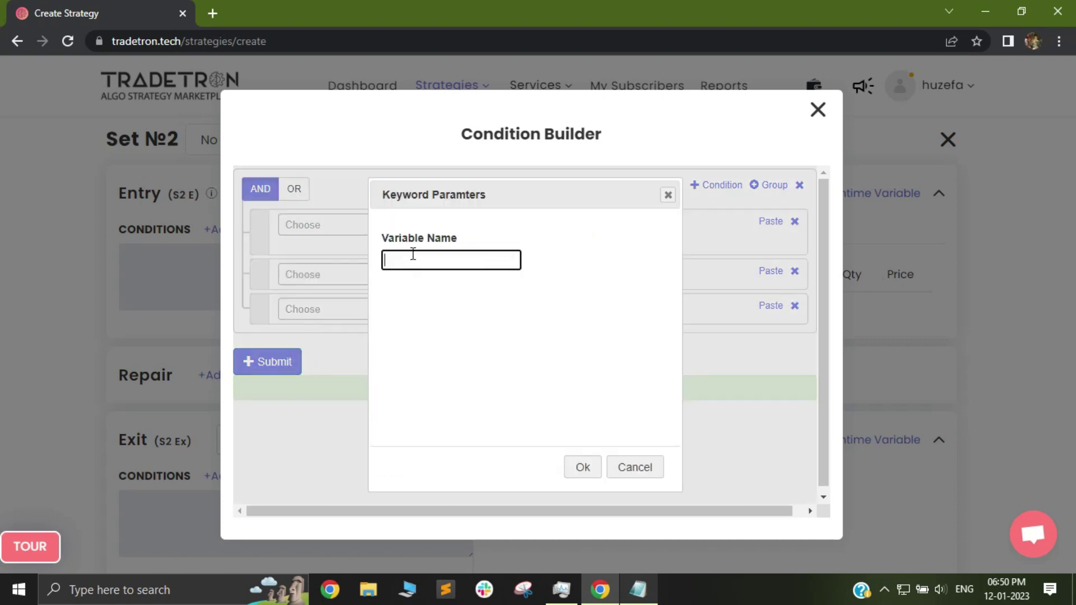
pyautogui.click(417, 260)
pyautogui.write('s2')
pyautogui.click(580, 468)
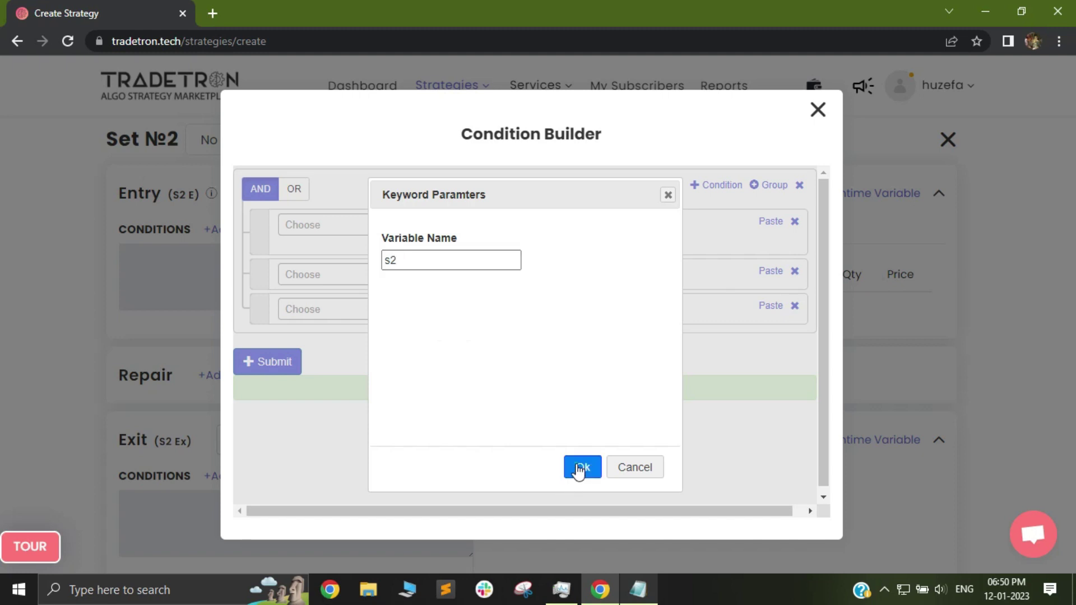
# Complete the second condition as Get Runtime s2 == Number 1.
pyautogui.click(371, 279)
pyautogui.write('=')
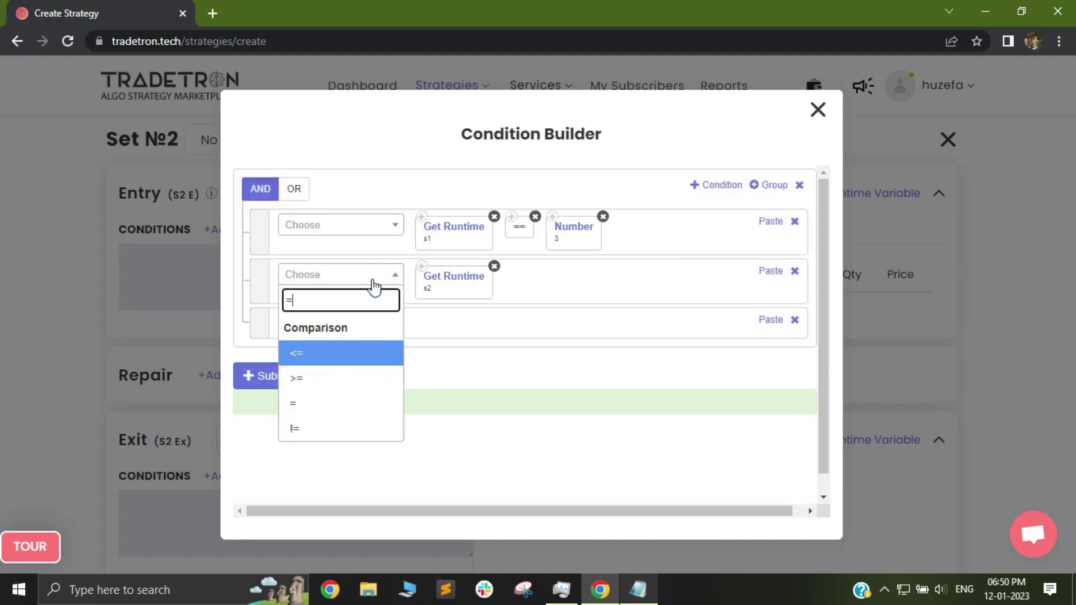
pyautogui.click(320, 401)
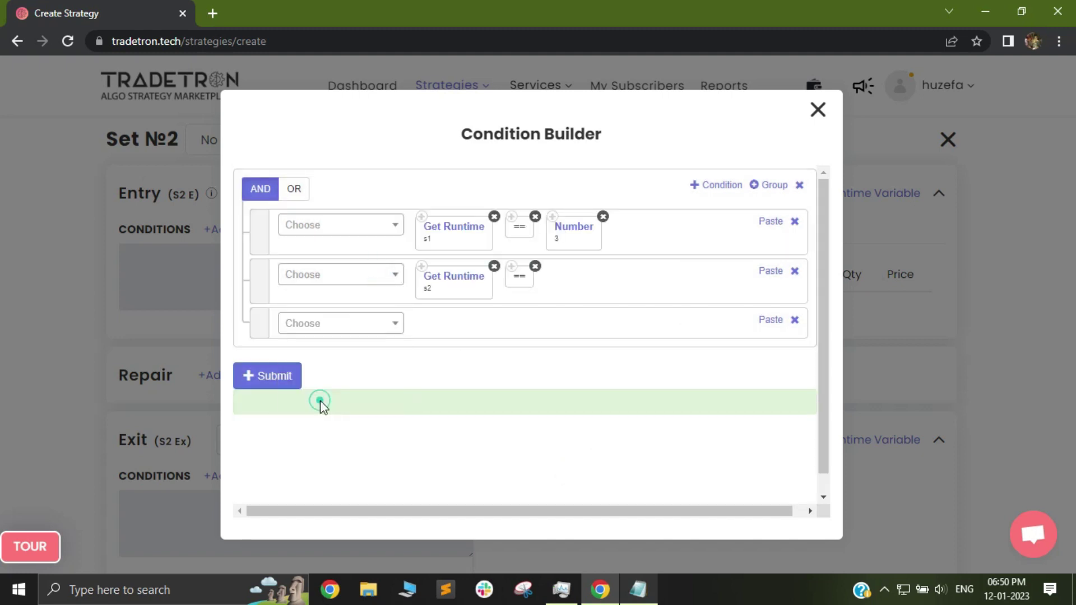
pyautogui.click(351, 281)
pyautogui.write('num')
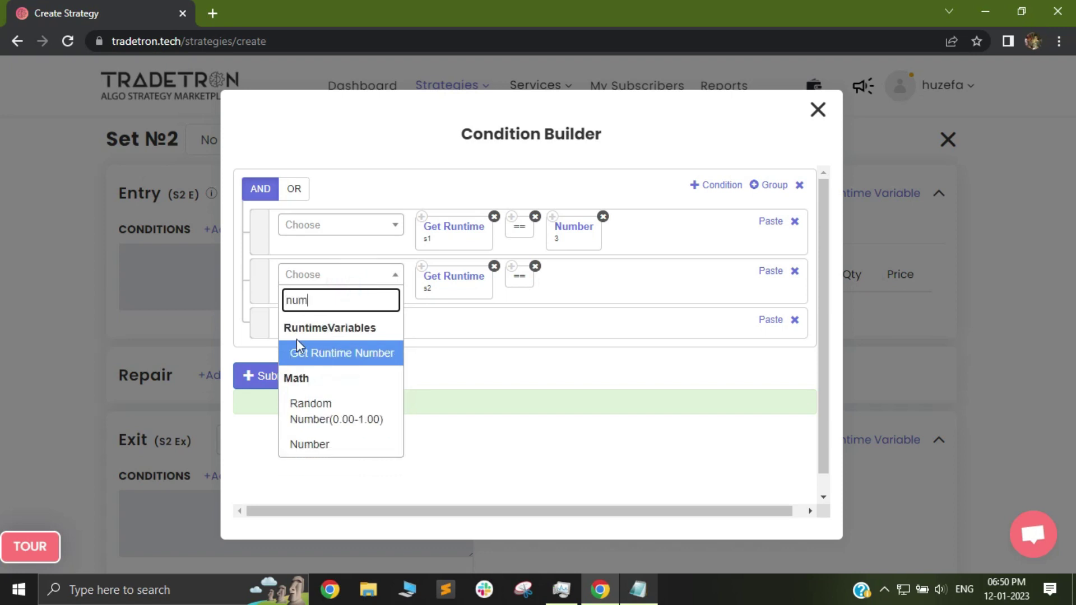
pyautogui.click(314, 446)
pyautogui.write('0')
pyautogui.doubleClick(417, 258)
pyautogui.write('1')
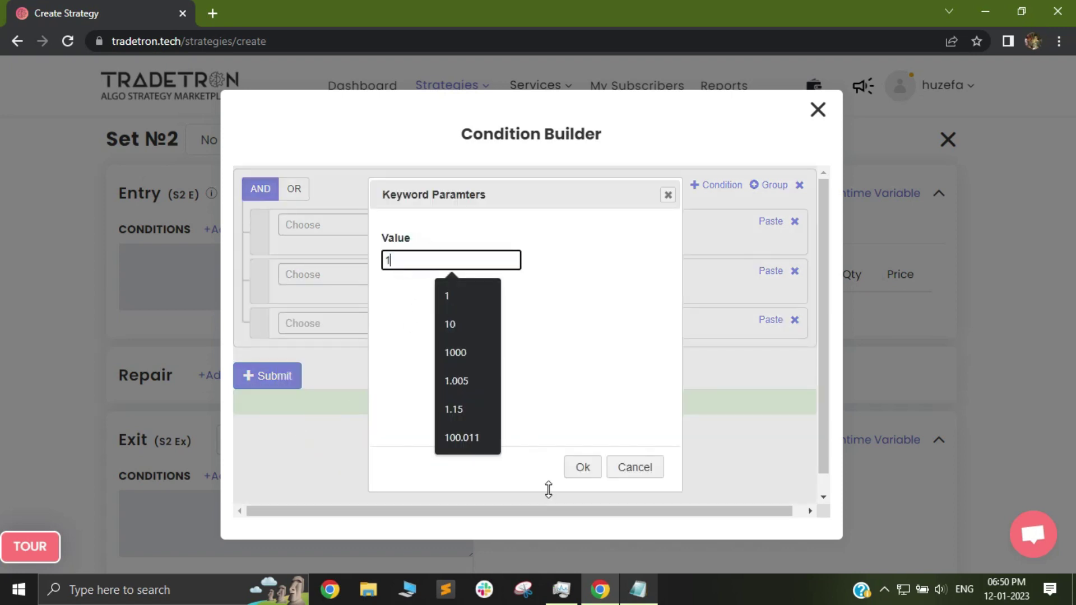
pyautogui.click(569, 469)
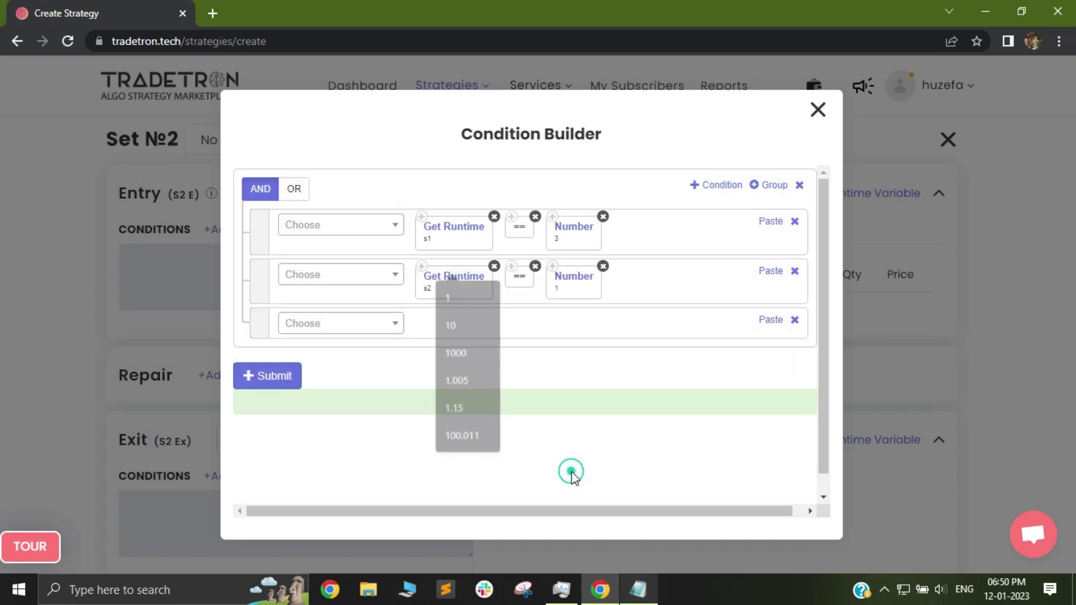
# Delete the empty third row, generate the s1 == 3 AND s2 == 1 expression, and return to Notepad.
pyautogui.click(794, 320)
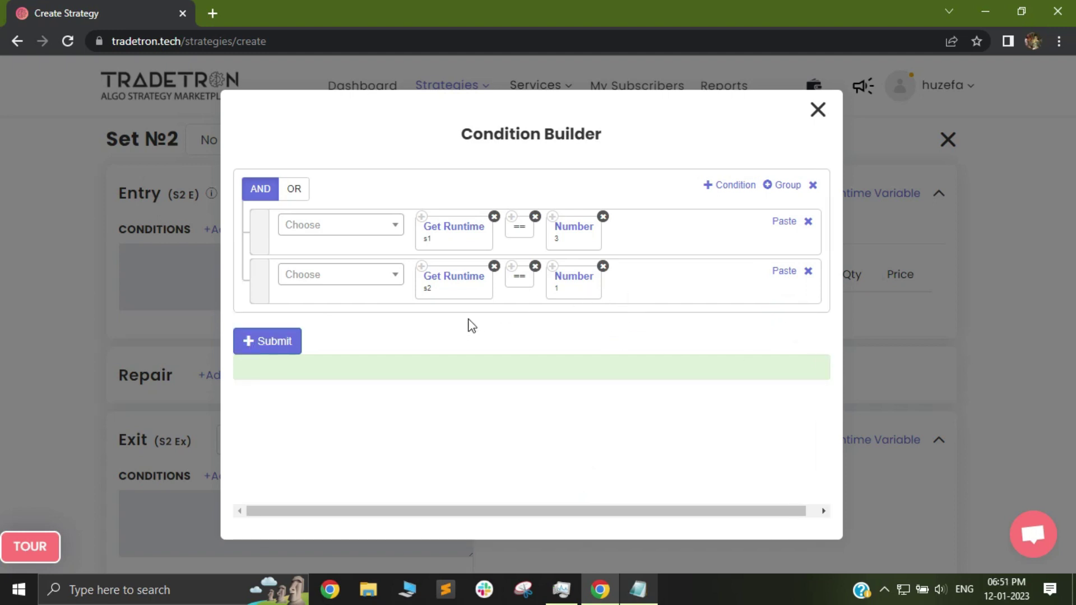
pyautogui.click(280, 341)
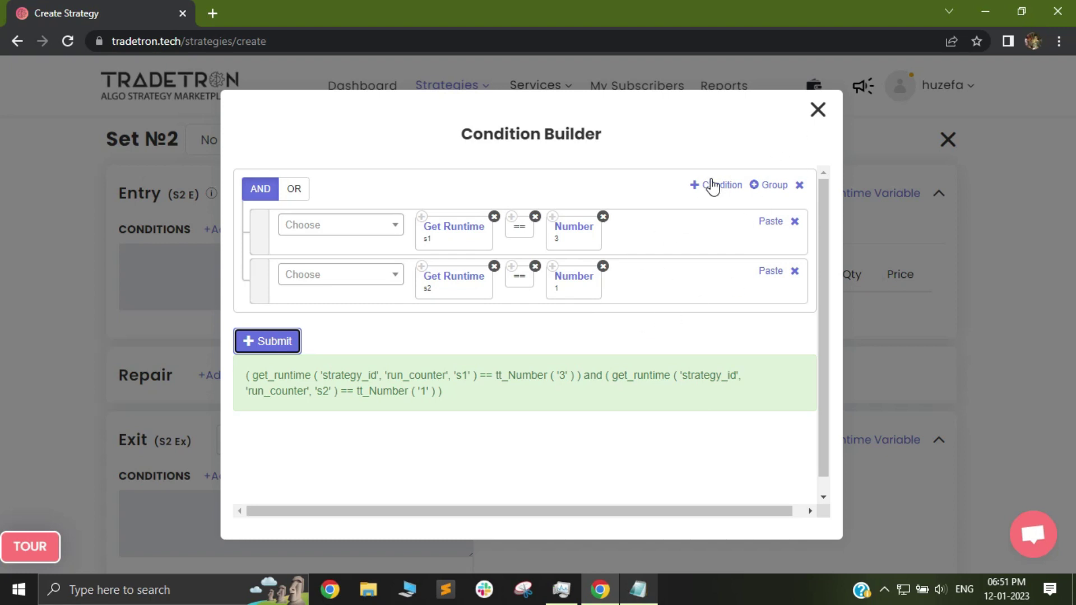
pyautogui.click(639, 590)
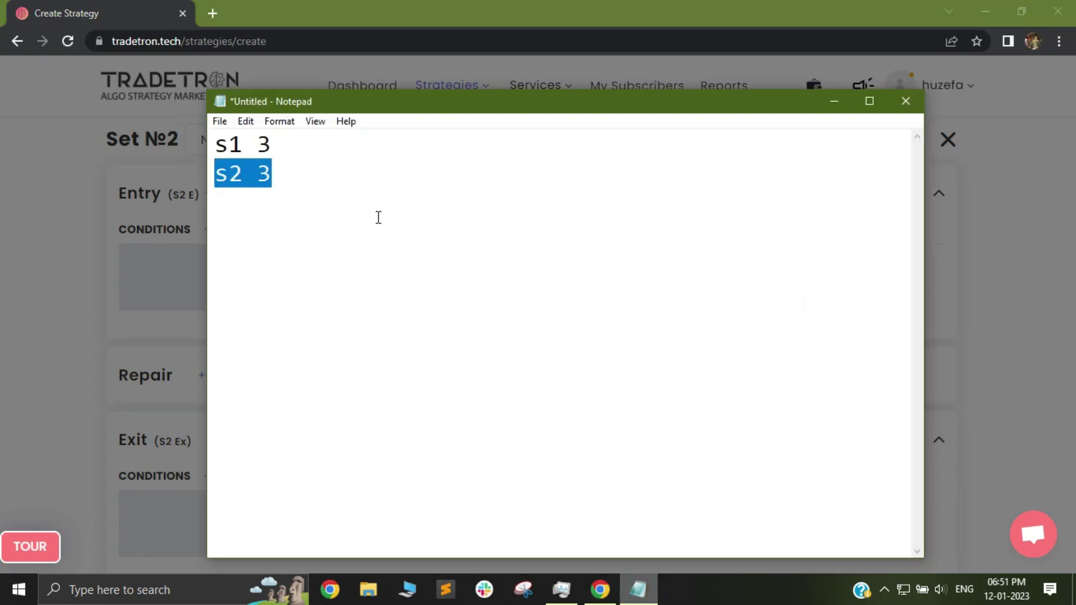
# Add s3 and s4 lines to the Notepad notes.
pyautogui.click(377, 215)
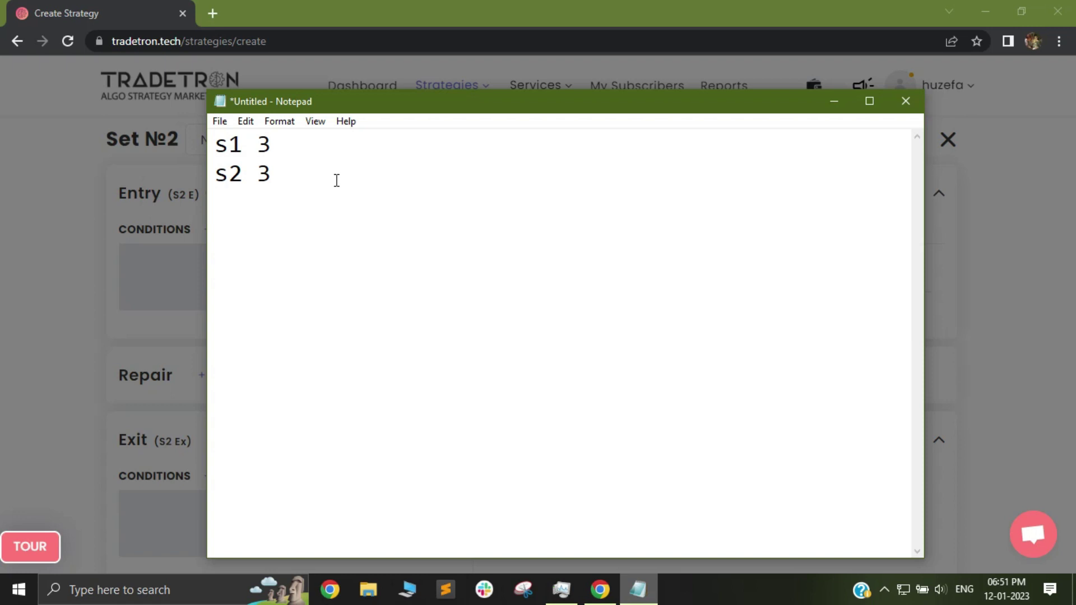
pyautogui.write('s3')
pyautogui.press('Return')
pyautogui.write('s4')
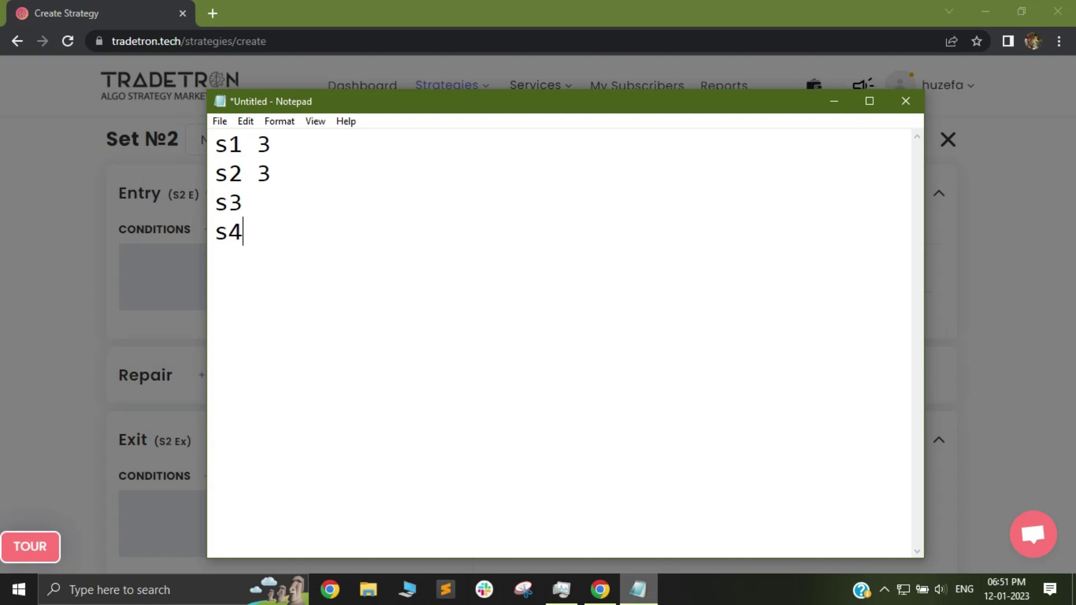
# Set the note values to s1 2, s2 1 and s3 3, then minimize Notepad.
pyautogui.click(266, 200)
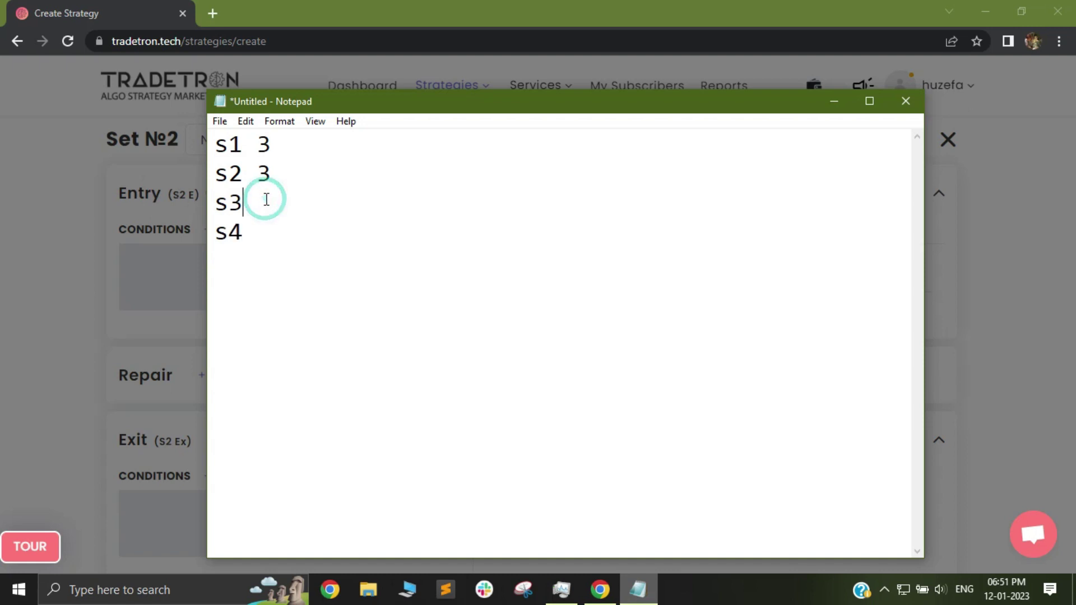
pyautogui.click(285, 150)
pyautogui.press('BackSpace')
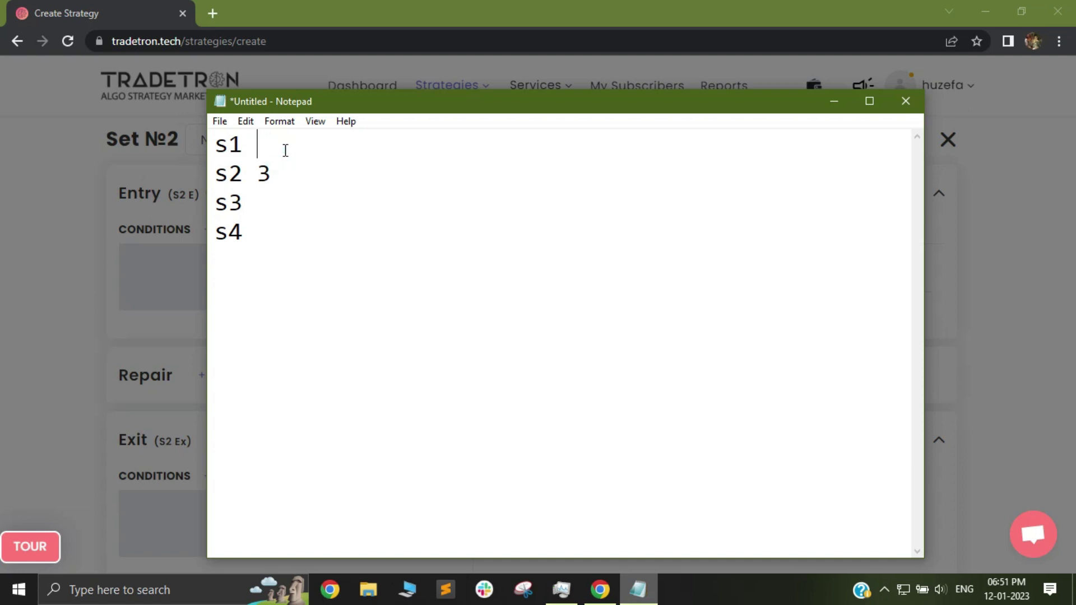
pyautogui.write('2')
pyautogui.click(272, 175)
pyautogui.press('BackSpace')
pyautogui.write('1')
pyautogui.click(277, 202)
pyautogui.write('3')
pyautogui.click(268, 234)
pyautogui.click(839, 110)
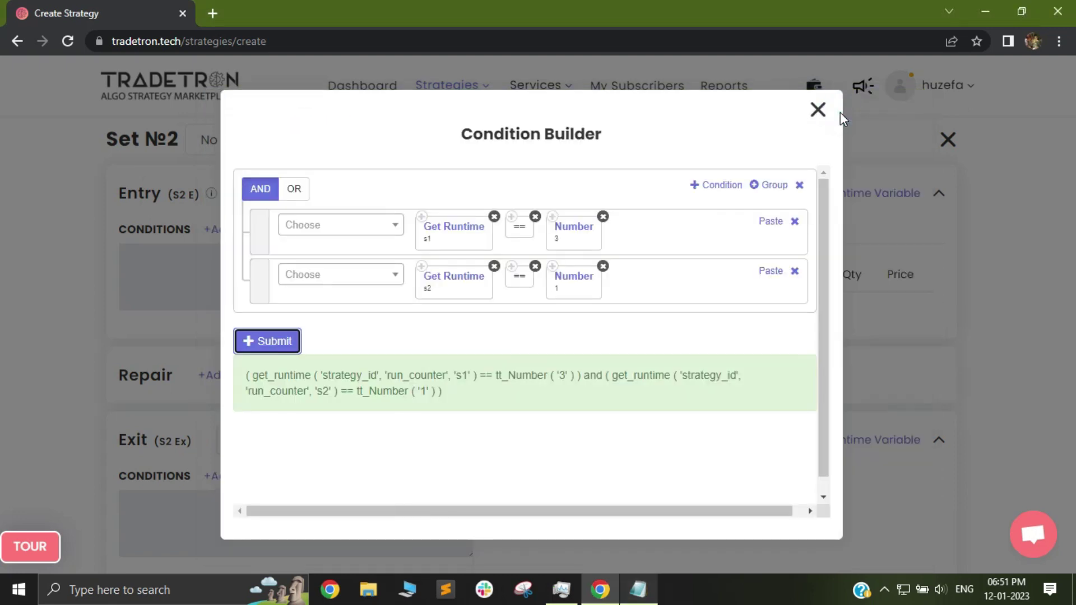